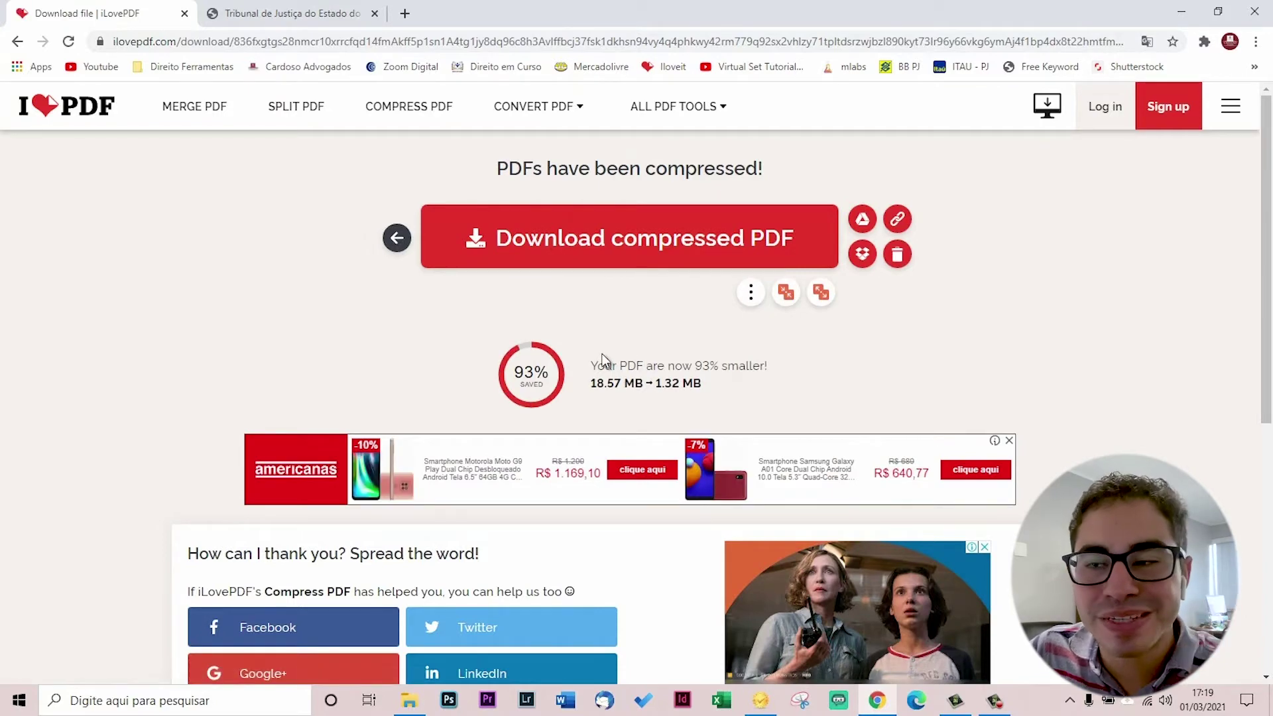
Step: Download the compressed PDF of the reply document
drag(594, 366, 654, 383)
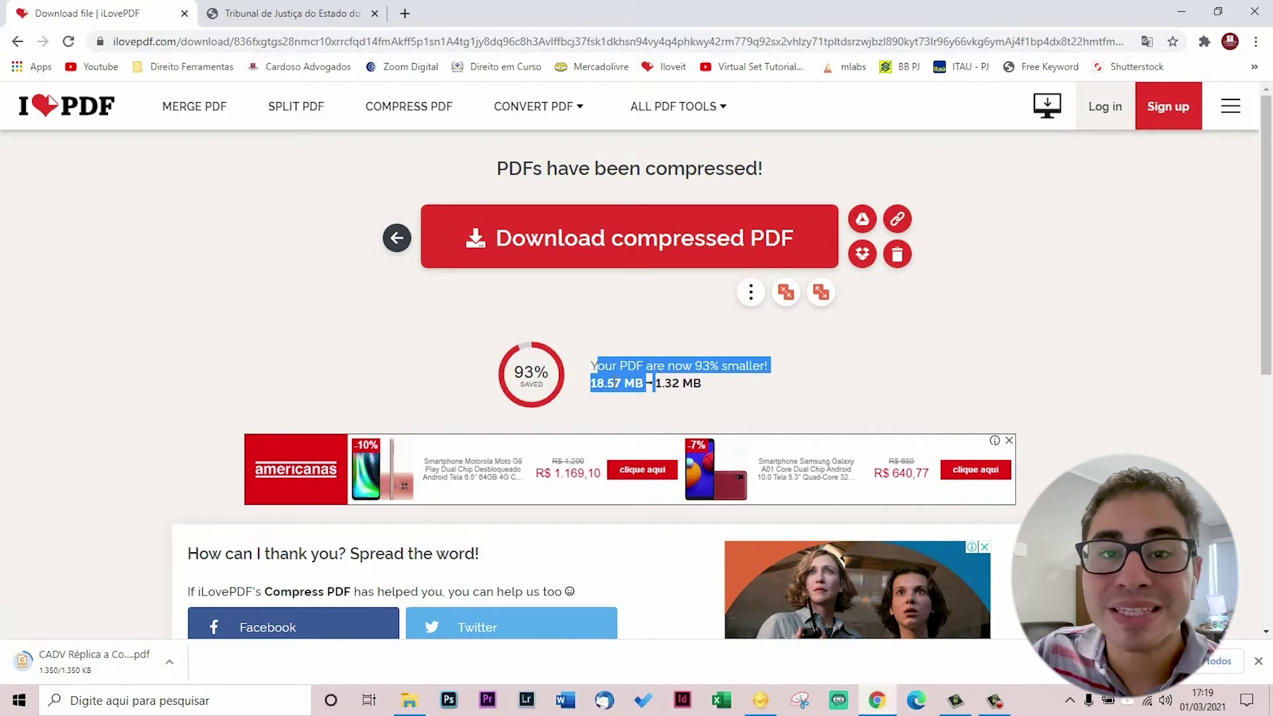
click(669, 392)
click(625, 242)
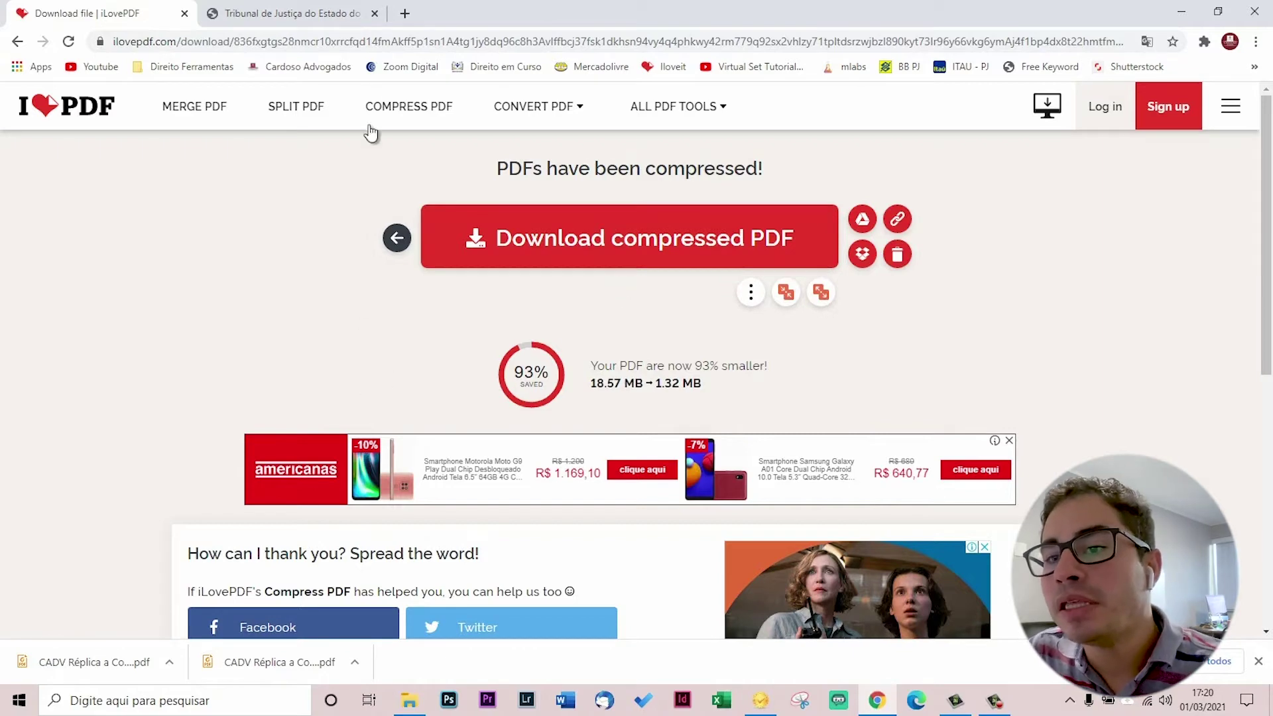
Step: In the PDF signer, order the Downloads files by newest modification date and load CADV Réplica a Contestaçãoof_compressed (1) as the input file
click(281, 8)
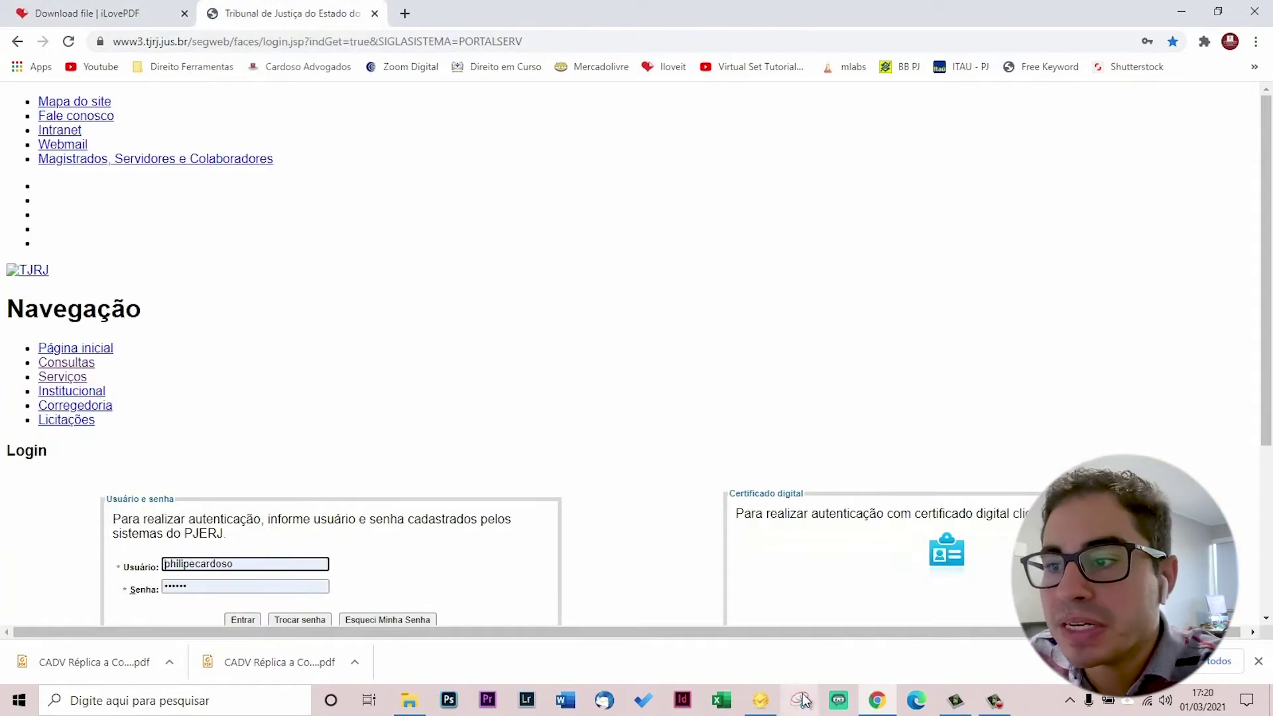
click(769, 701)
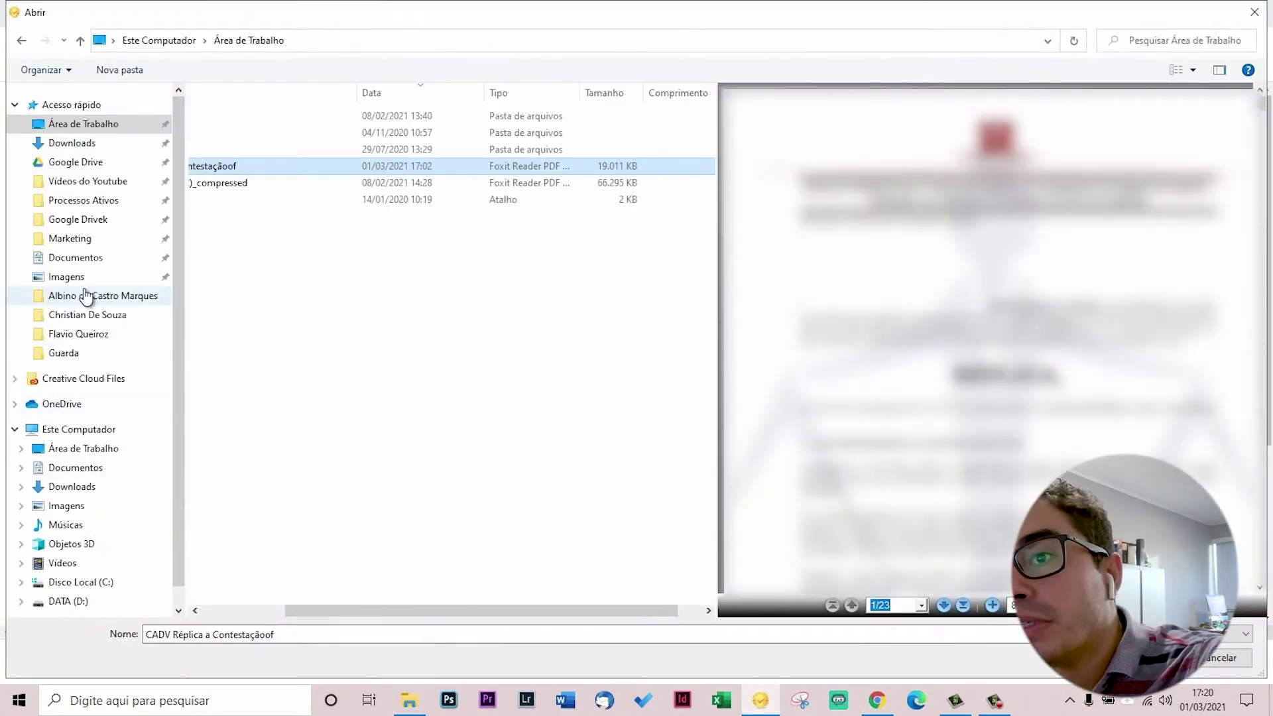
click(99, 144)
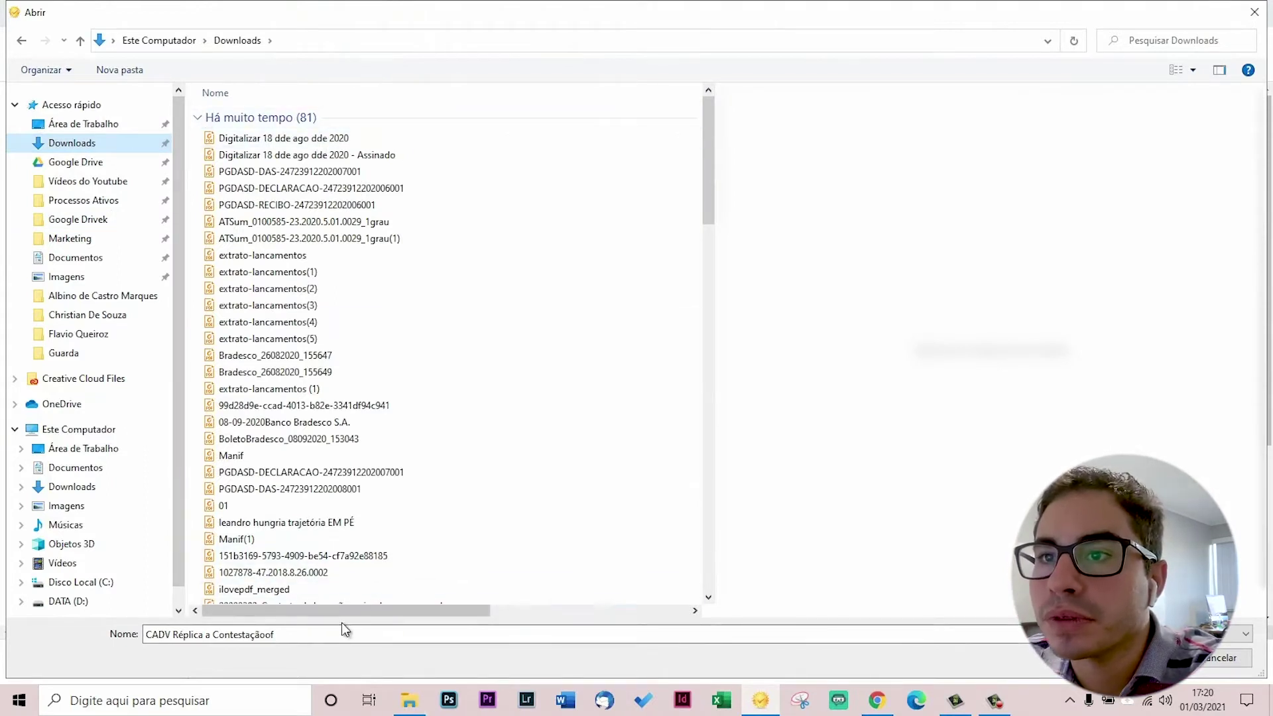
drag(420, 615, 643, 615)
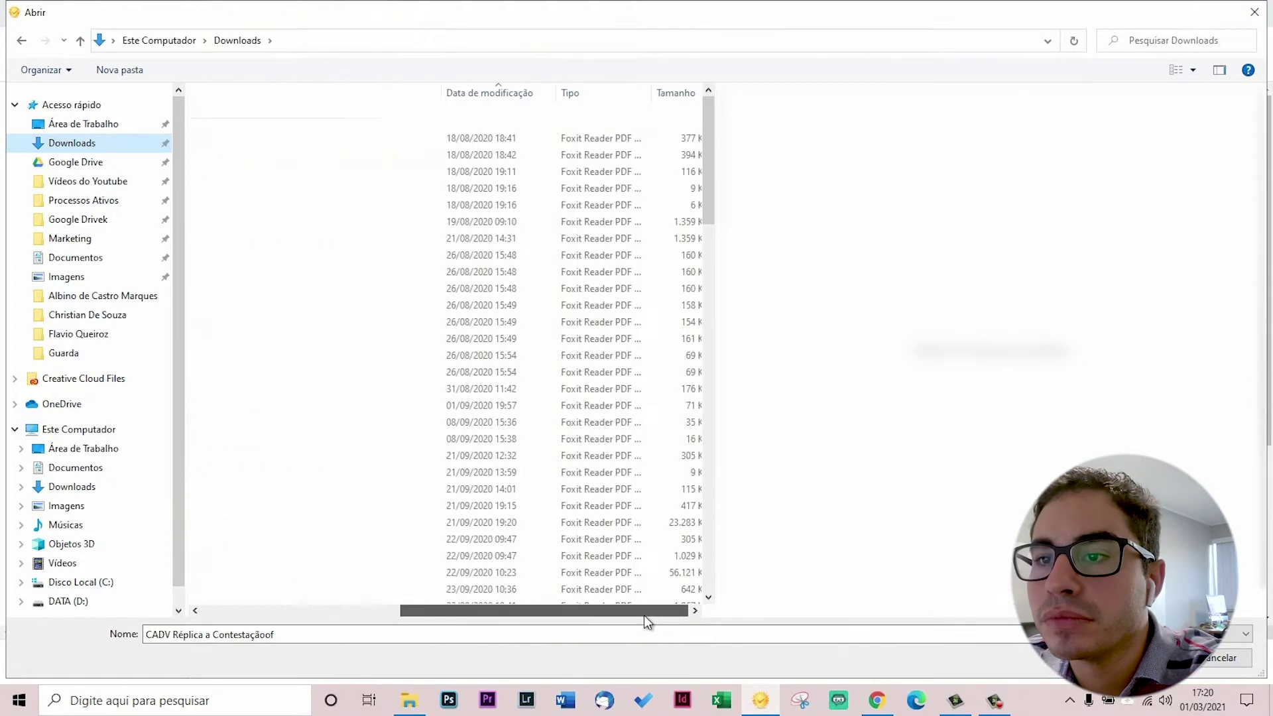
click(465, 87)
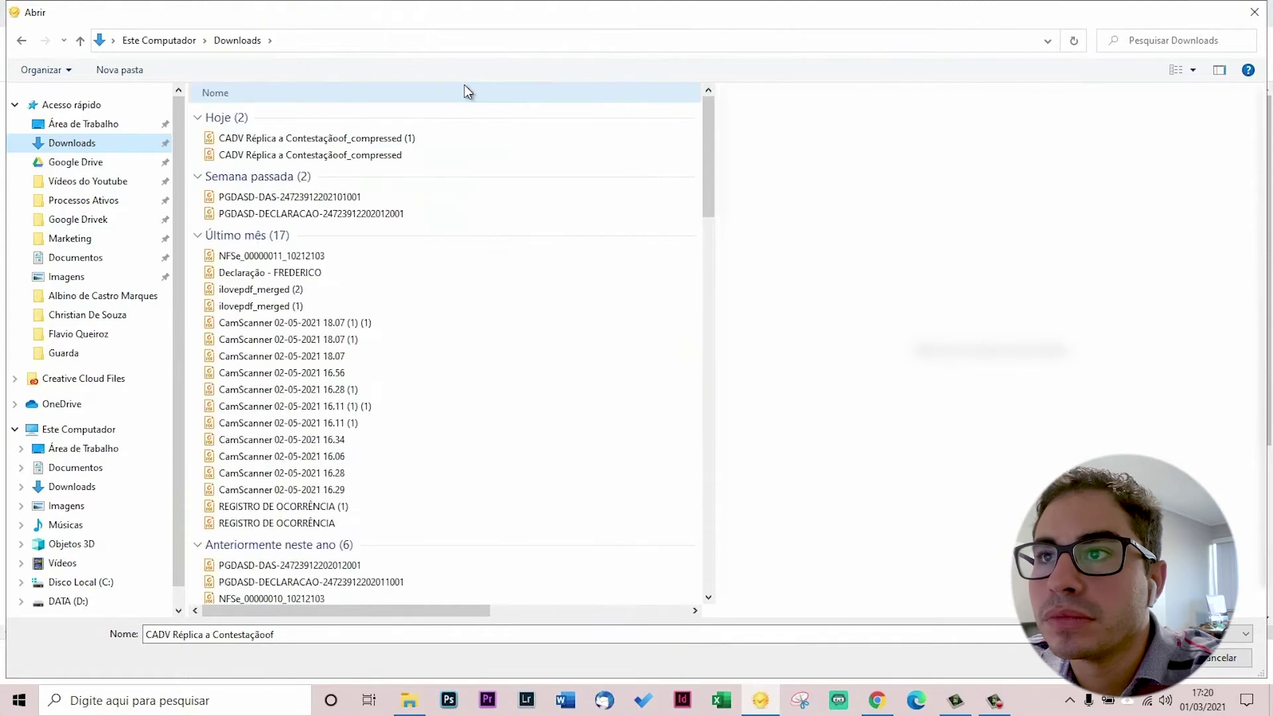
click(355, 137)
drag(462, 607, 660, 606)
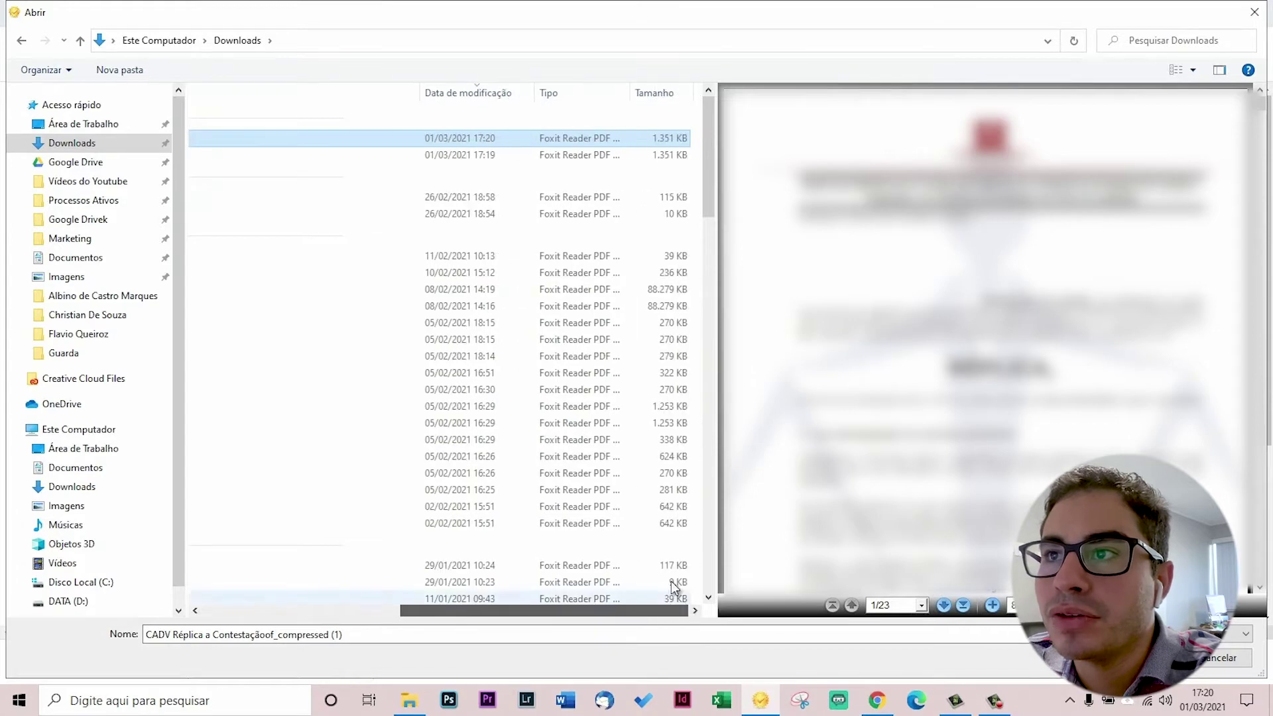
double_click(543, 132)
Step: Sign the PDF with the digital certificate, entering the token PIN, and decline opening the signed file
click(524, 404)
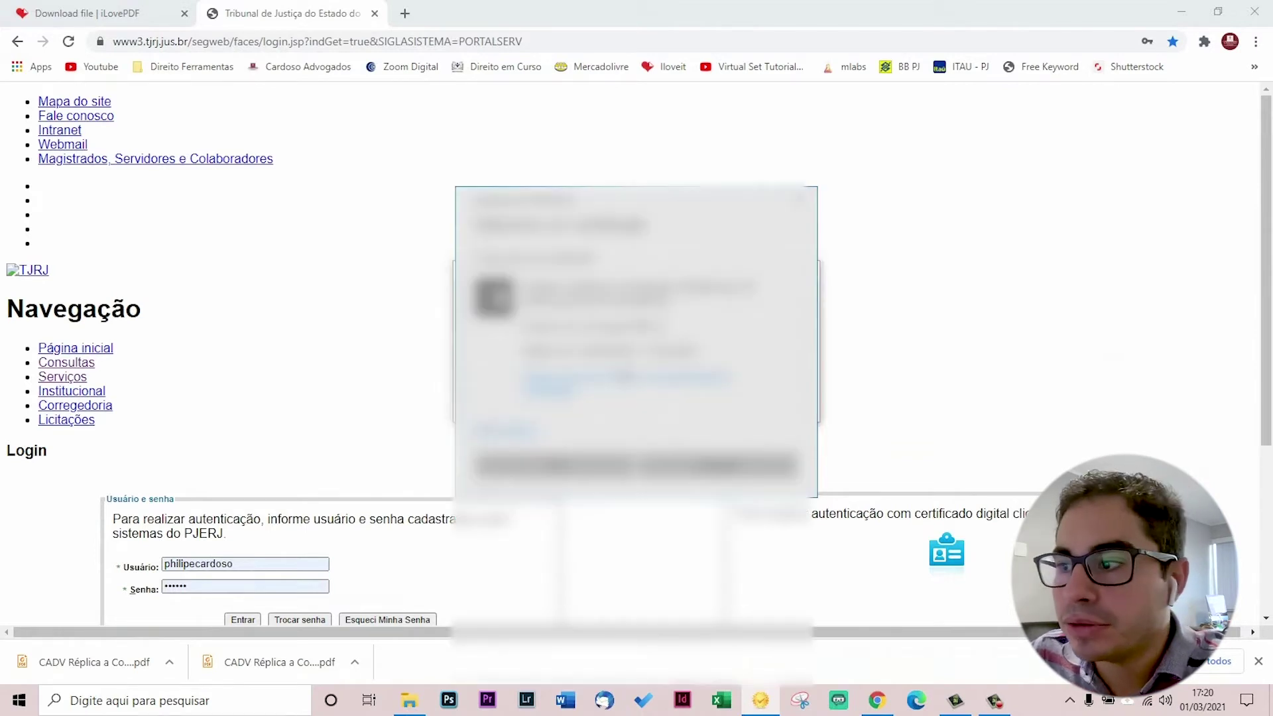
key(Down)
key(Down)
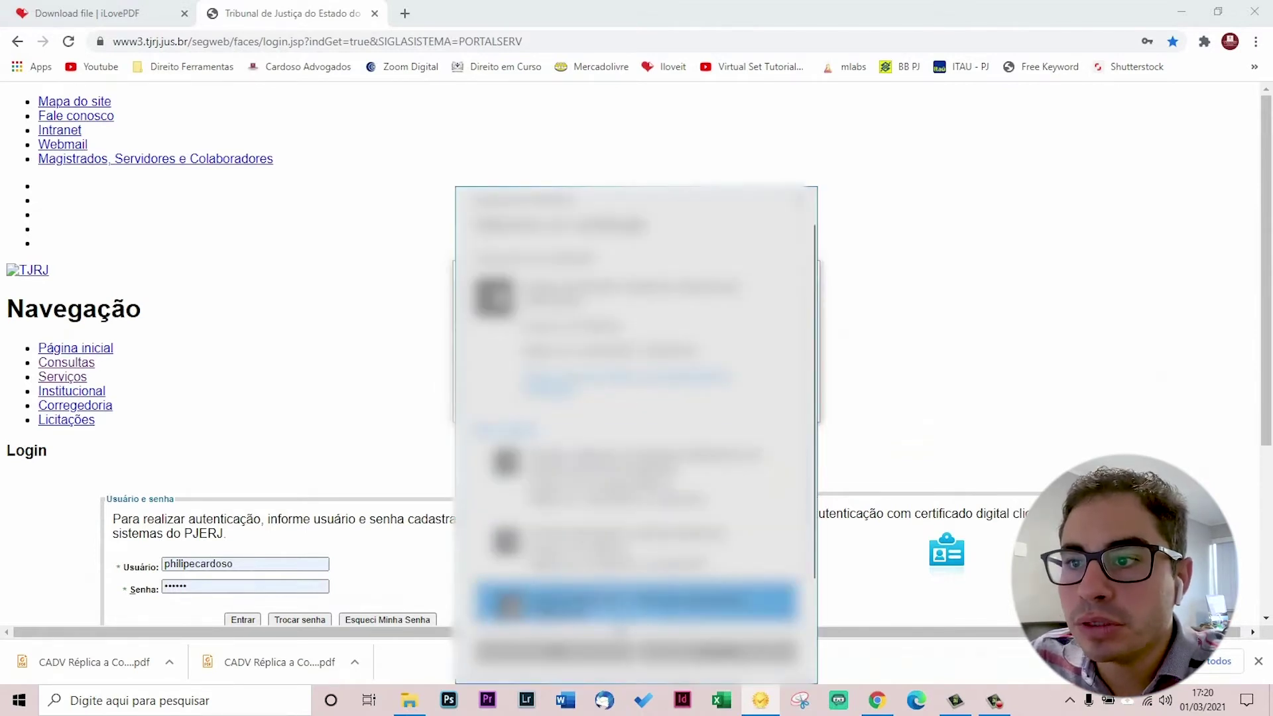
key(Return)
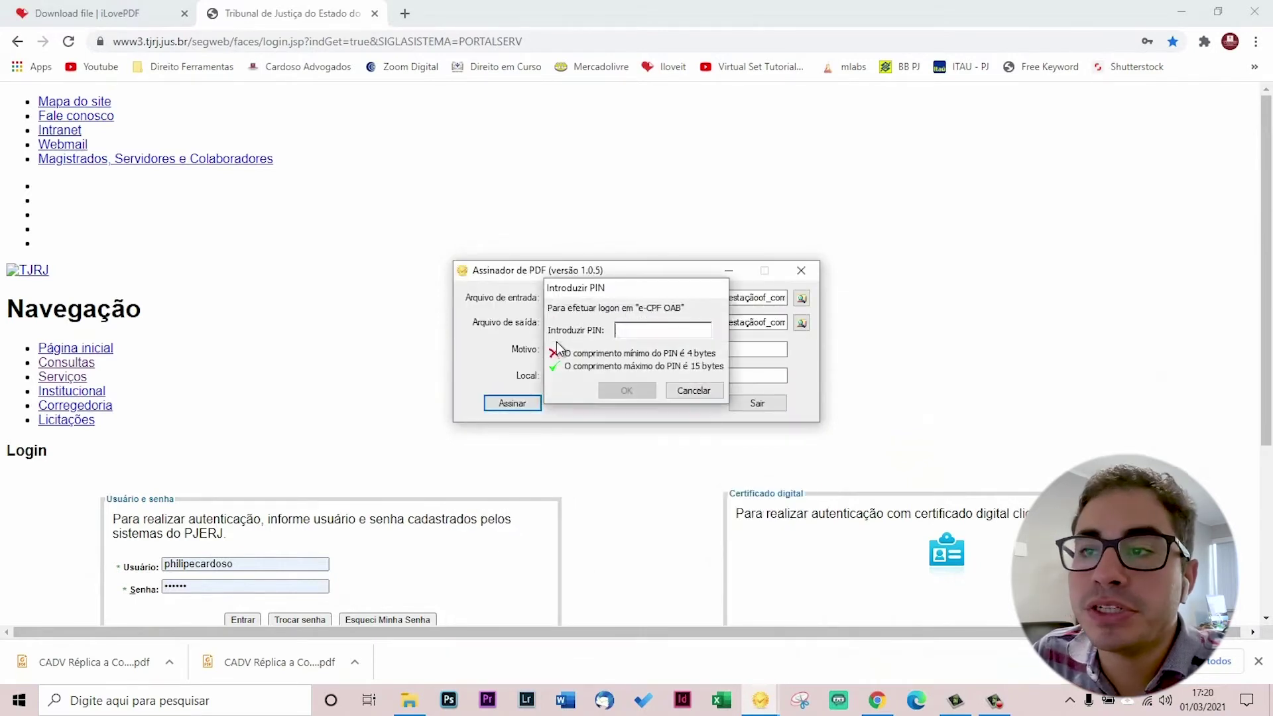
text(****)
key(Return)
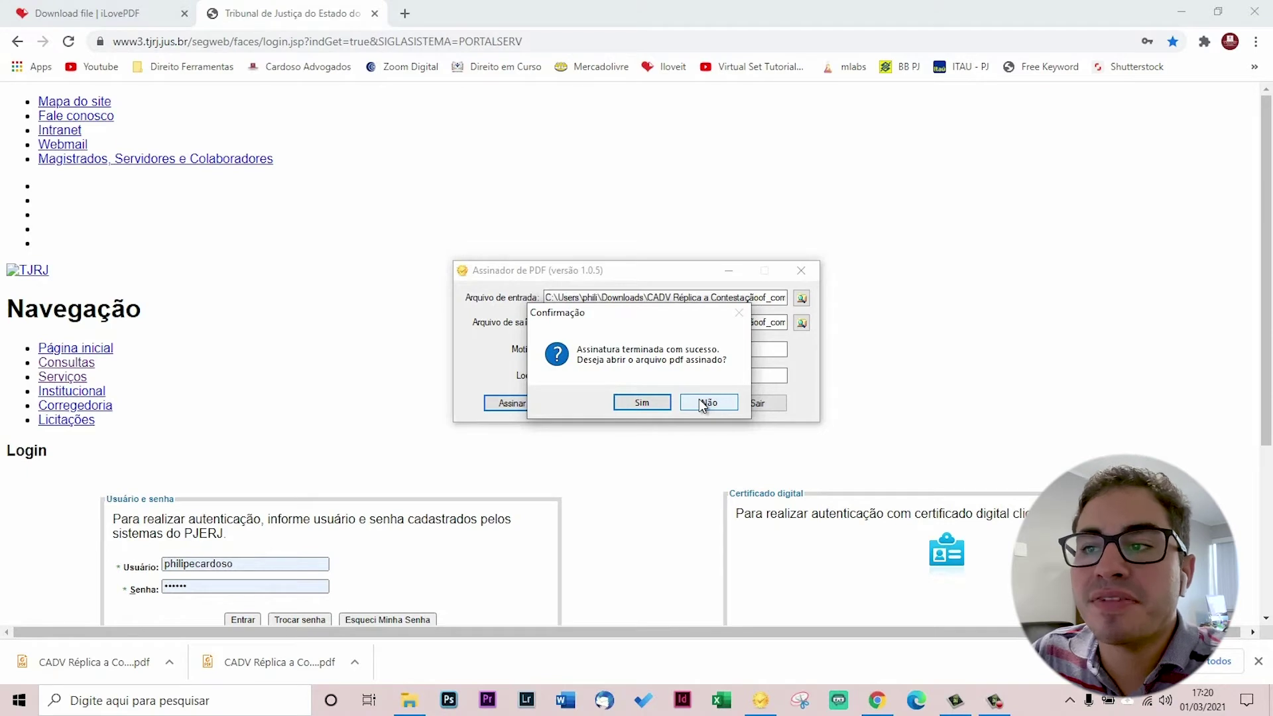
click(704, 405)
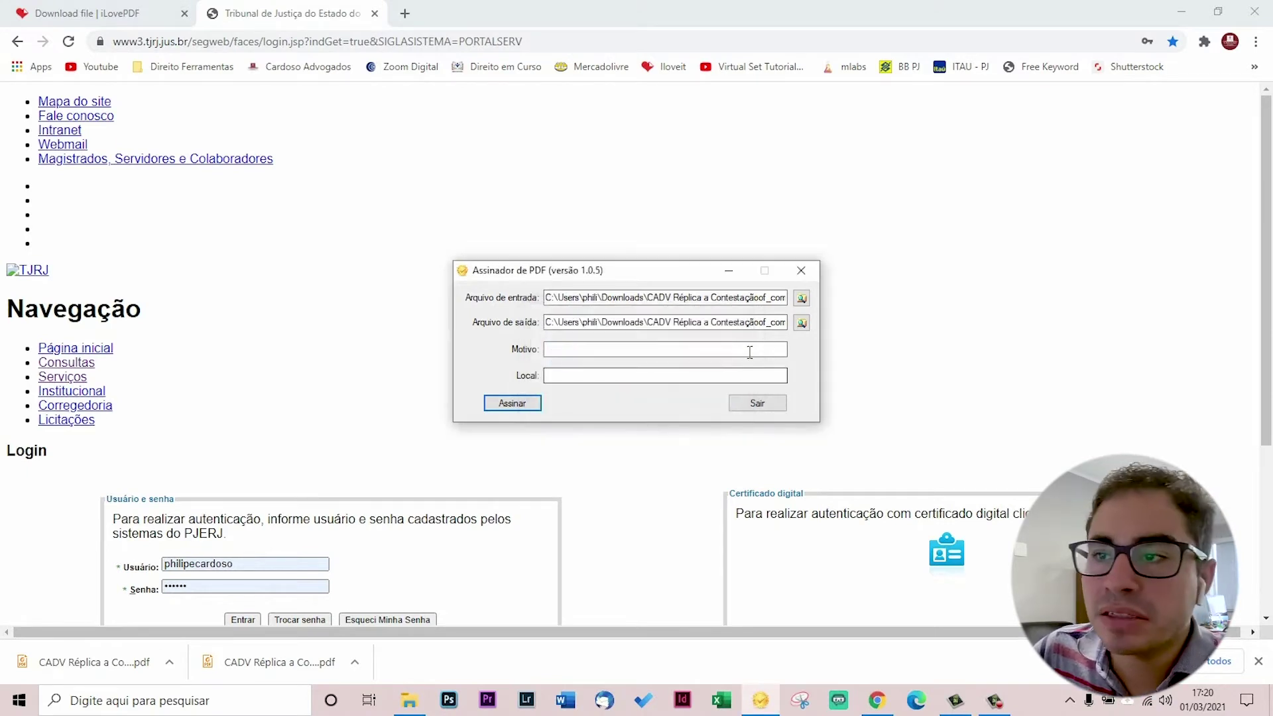
Step: Preview the signed copy ending in "- Assinado" in the Downloads folder, leaving the signer's input file selection without a change
click(801, 299)
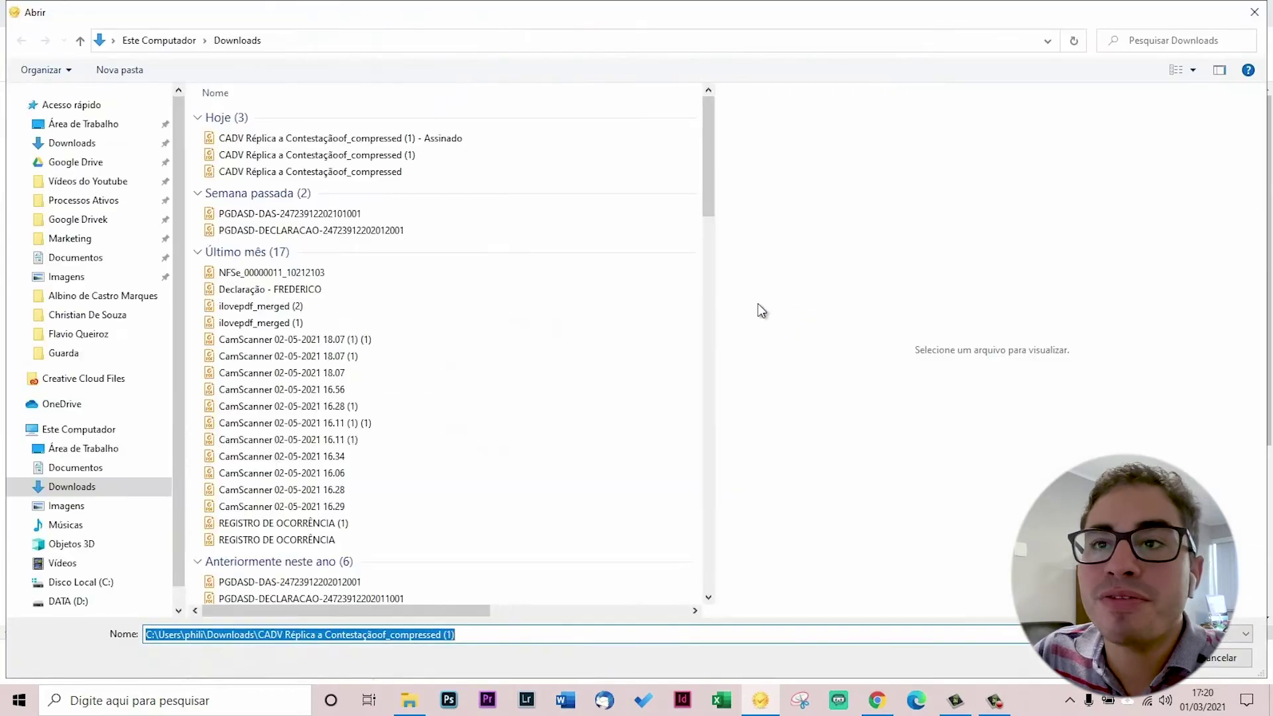
click(398, 137)
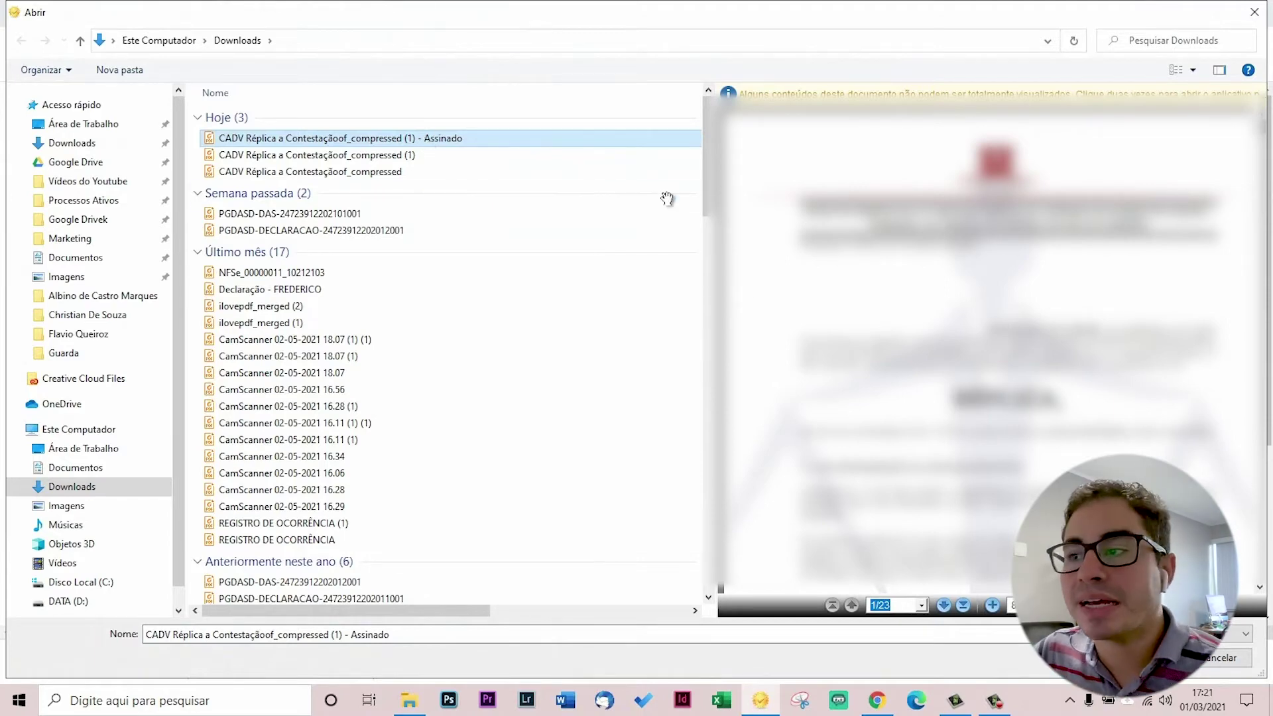
click(1199, 670)
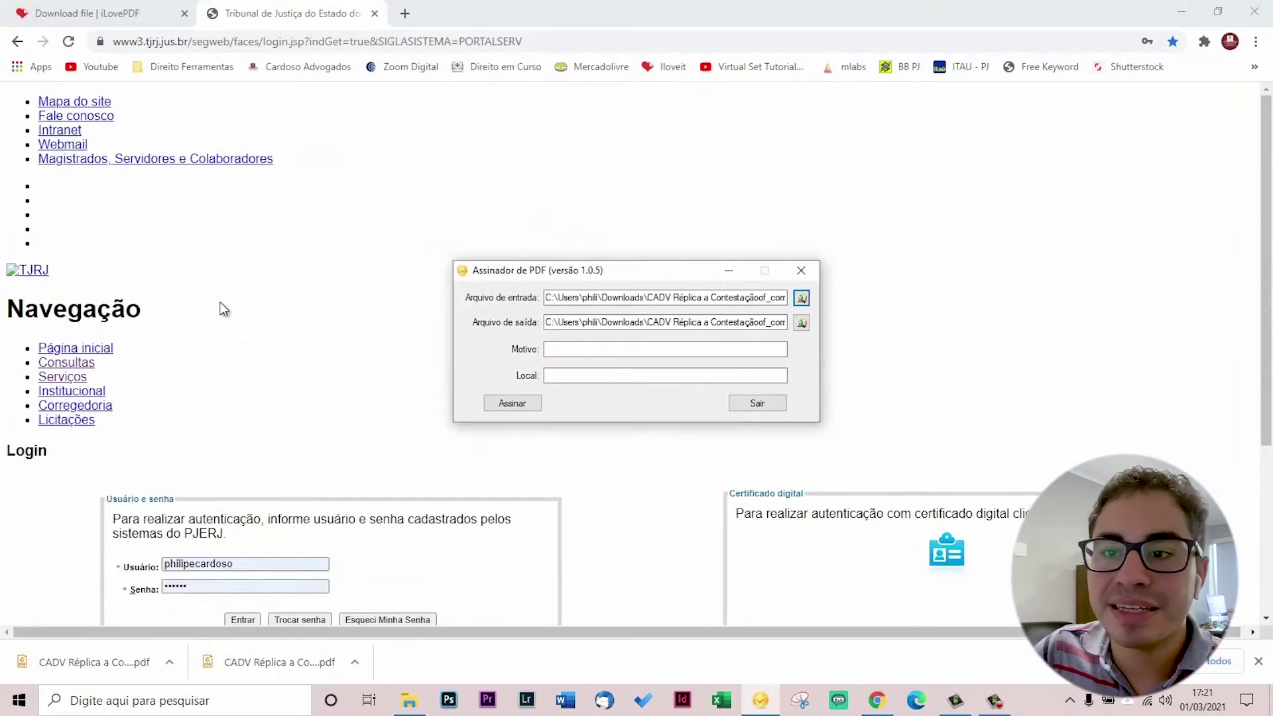
Step: Log in to the court's service portal with the prefilled credentials, request Protocolizar and decline continuing without a selected notice
click(211, 417)
click(243, 620)
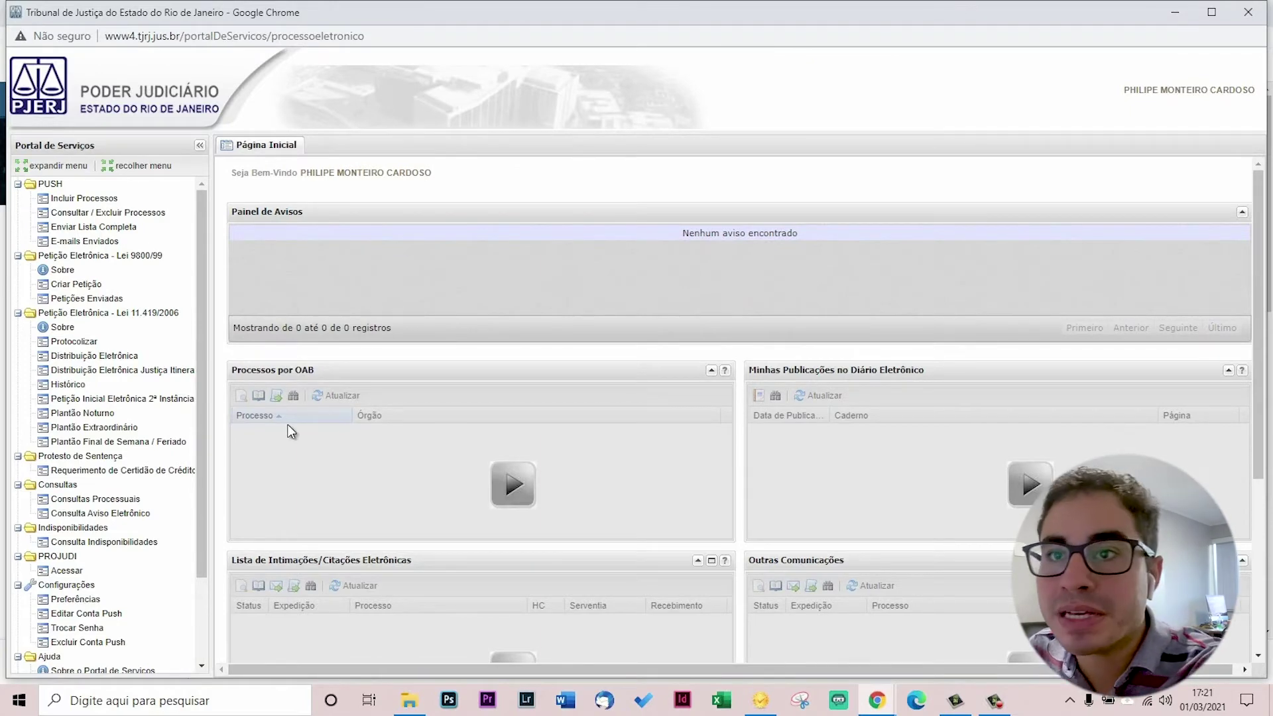
click(78, 342)
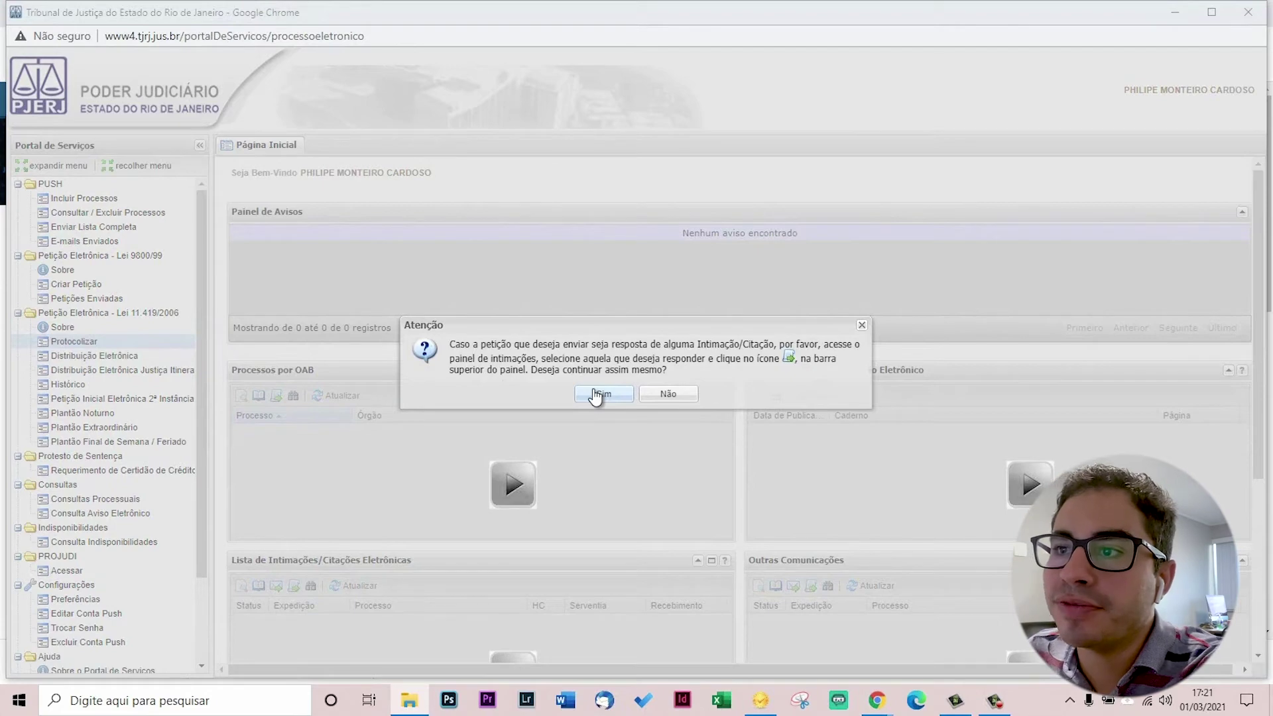
click(680, 396)
Step: Load the list of electronic notices and citations for the last 30 days, with all statuses and types
scroll(513, 516, down, 2)
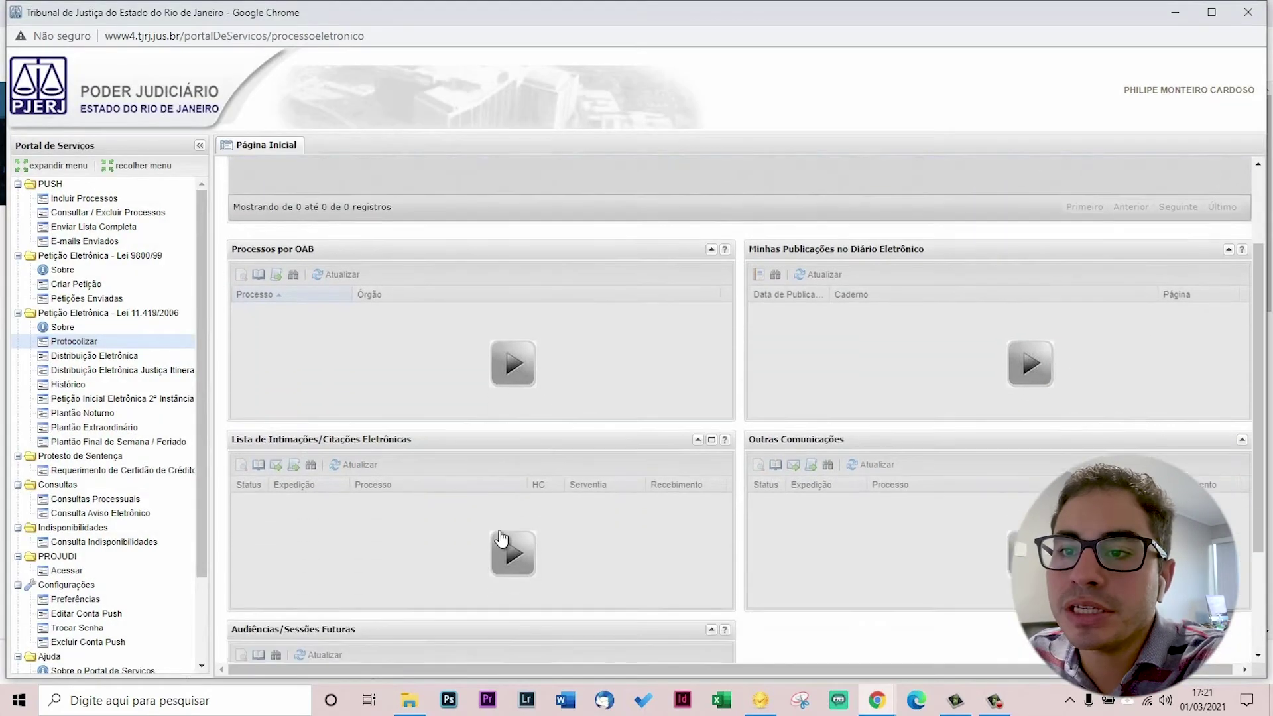
scroll(482, 423, up, 2)
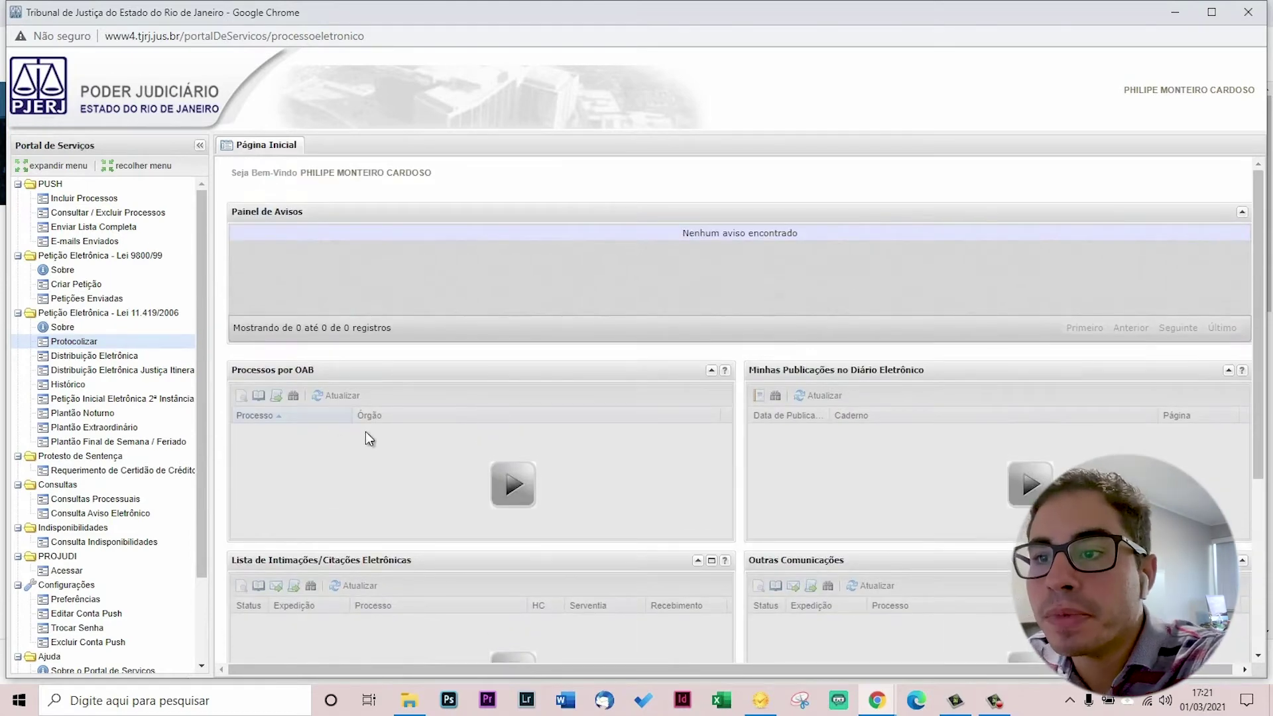
scroll(464, 477, down, 2)
click(513, 515)
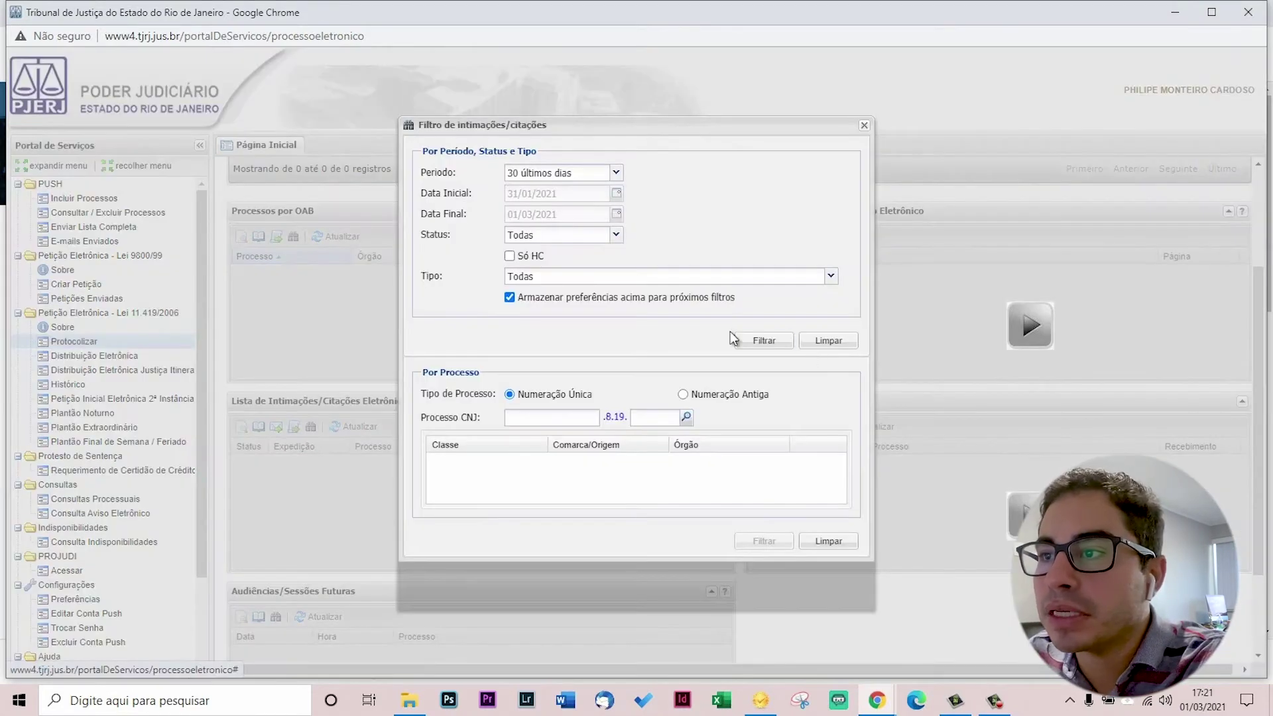
click(756, 340)
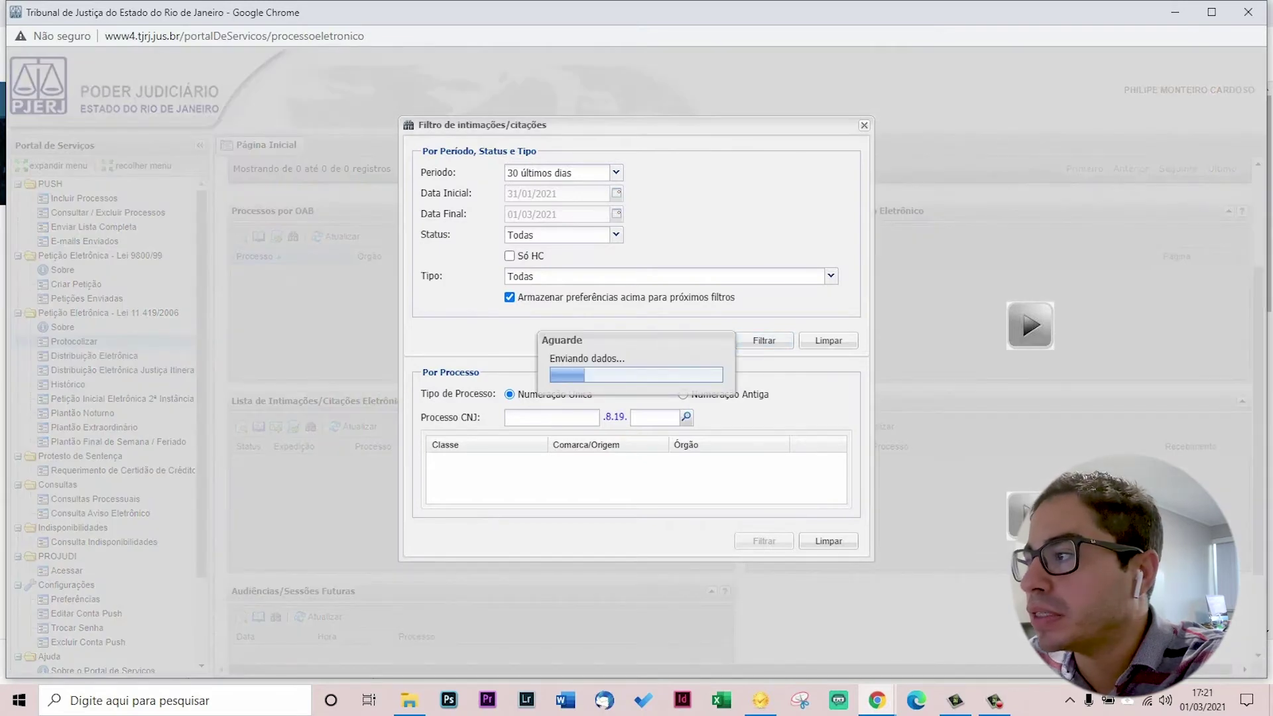
Step: Find the notice in the electronic notices list by part of its case number and select it
key(ctrl+f)
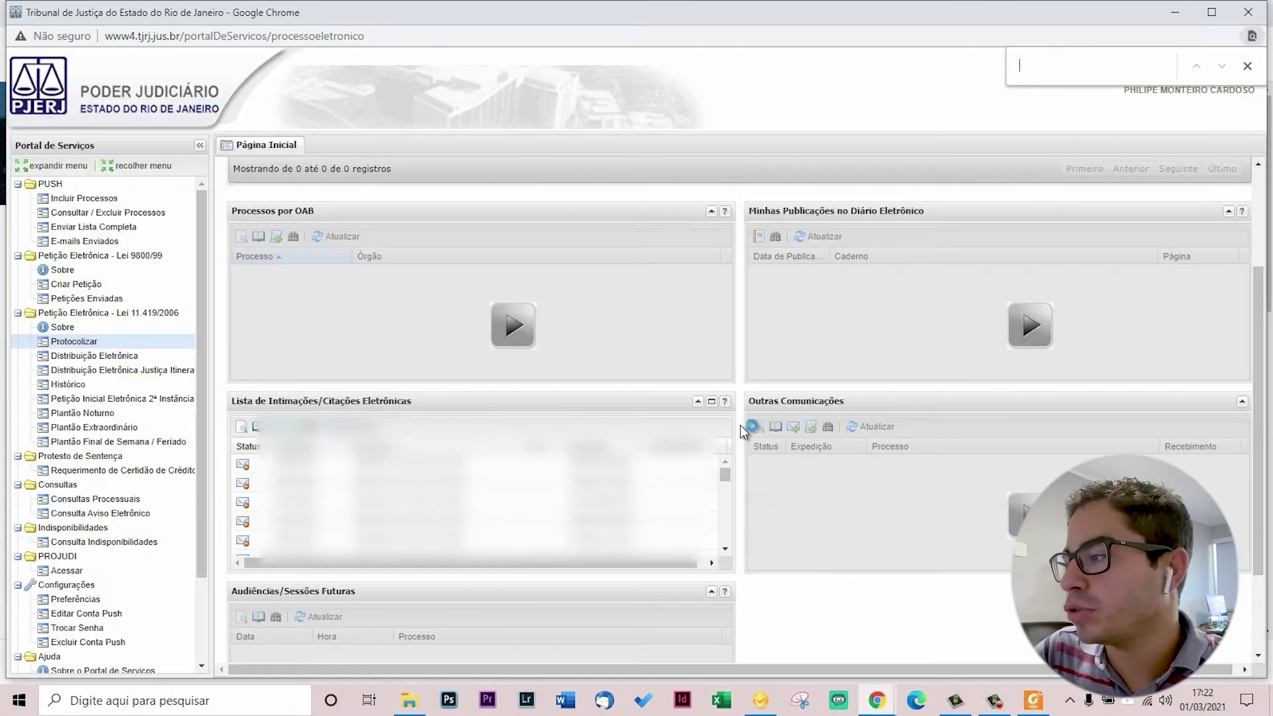
text(11472)
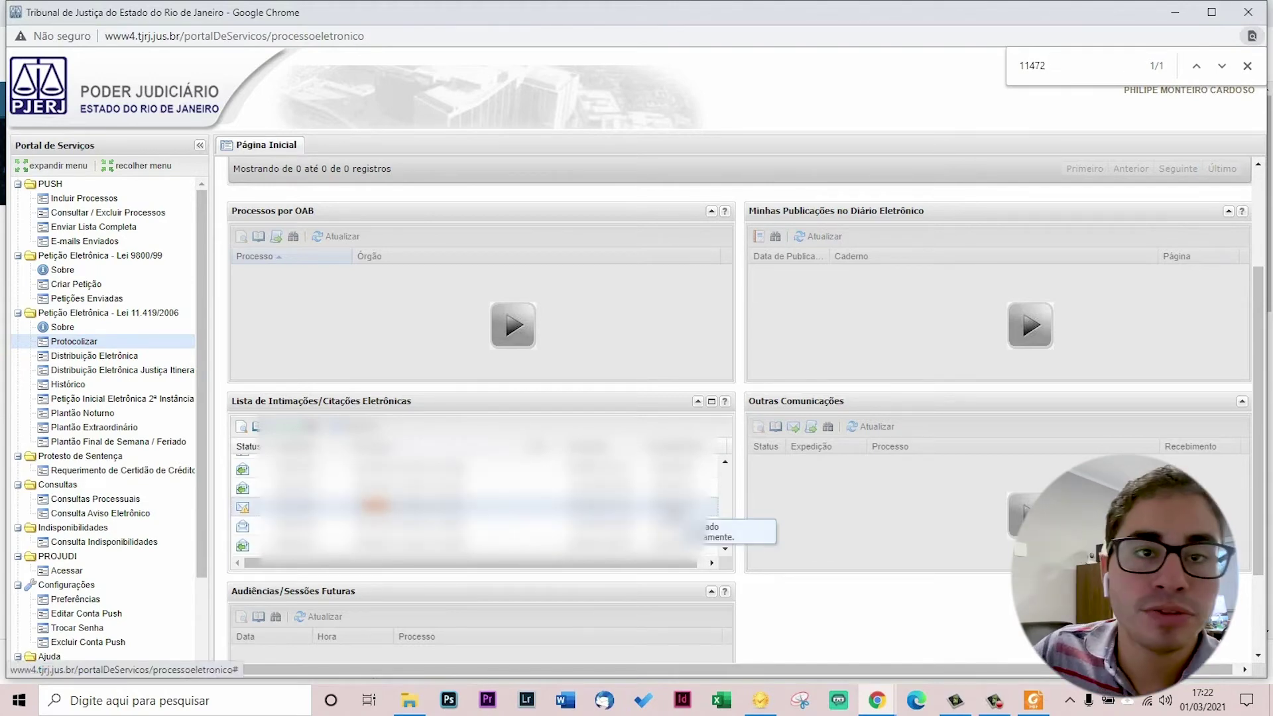
click(243, 508)
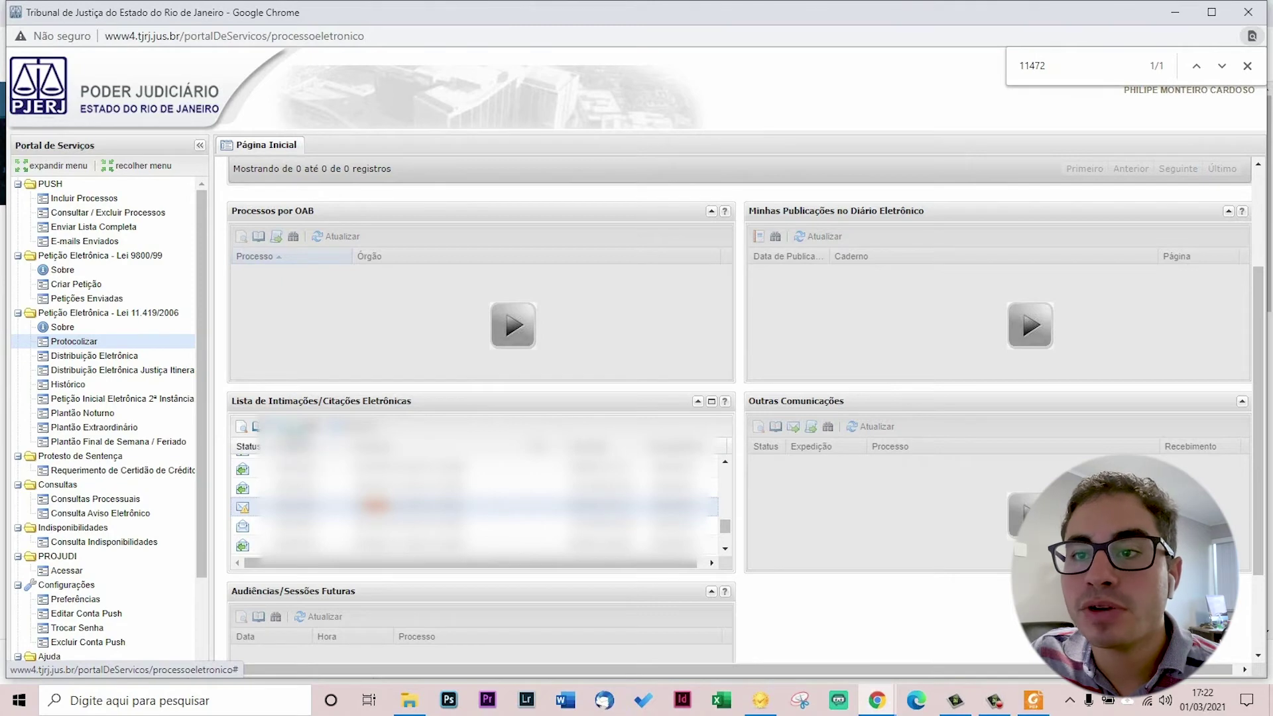
Step: Start filing the petition for the selected notice, mark that no GRERJ is associated, and choose Polo Ativo as the represented side
click(73, 341)
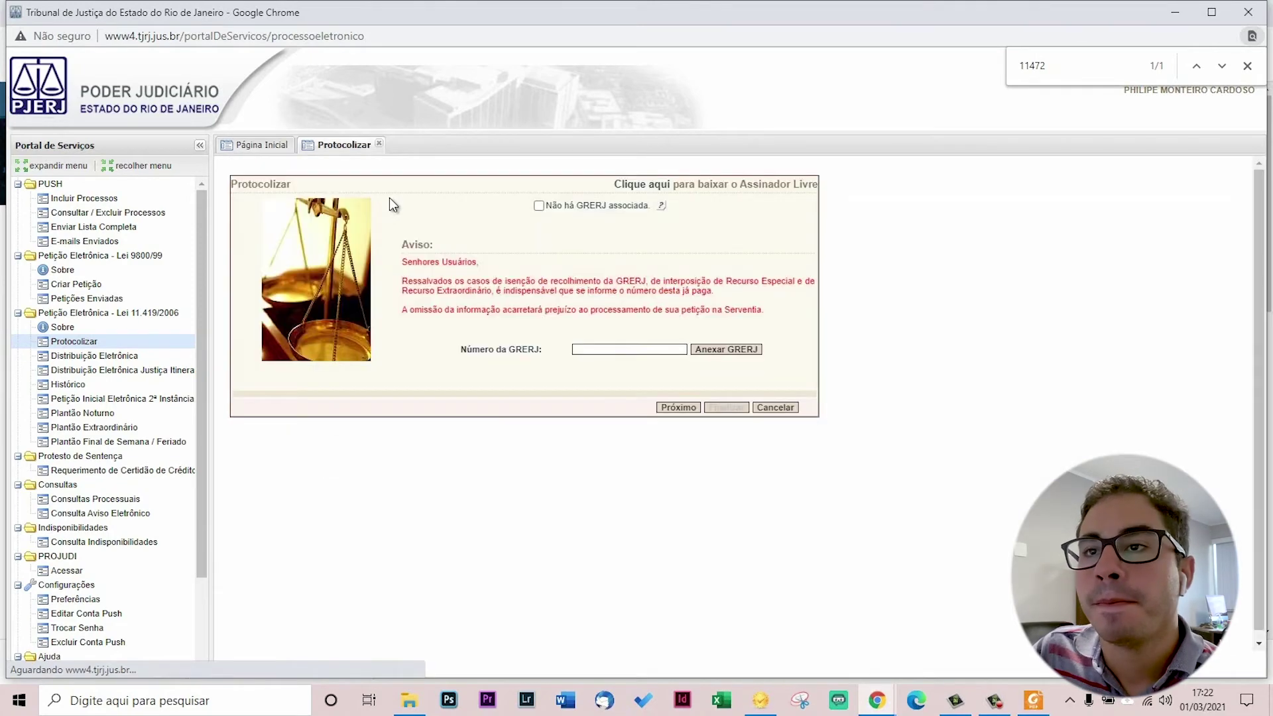
click(538, 206)
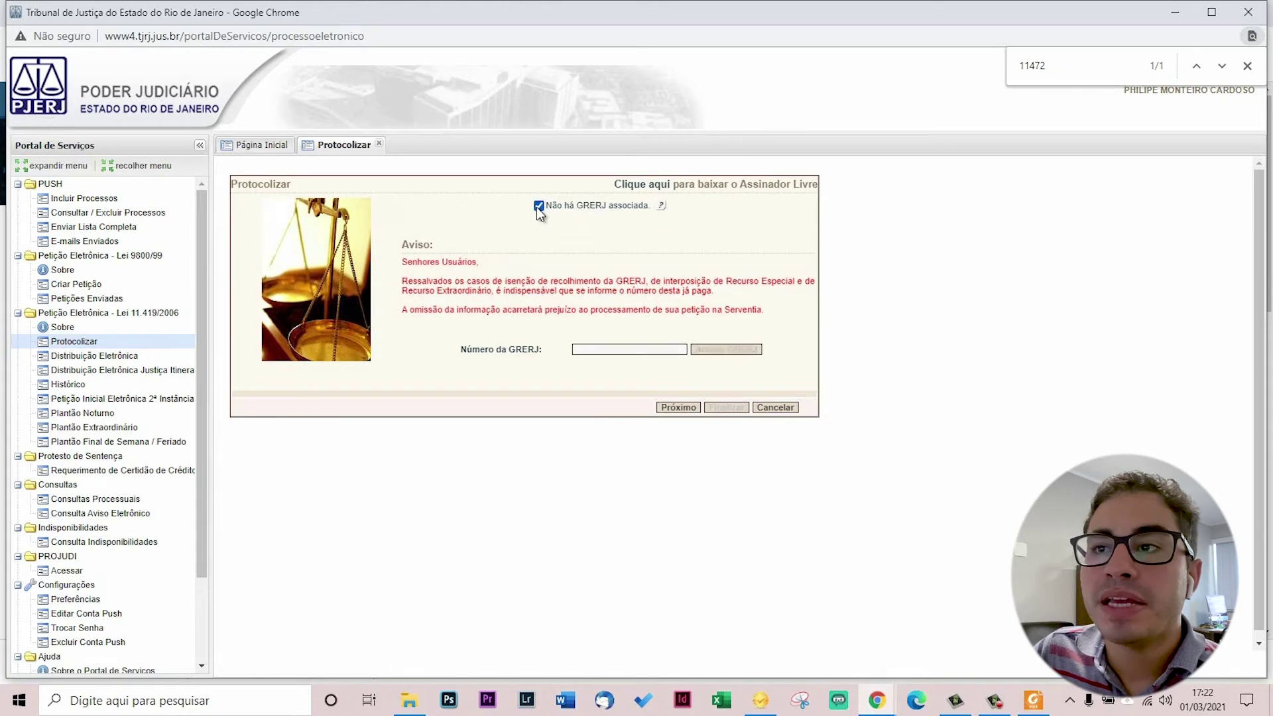
click(672, 404)
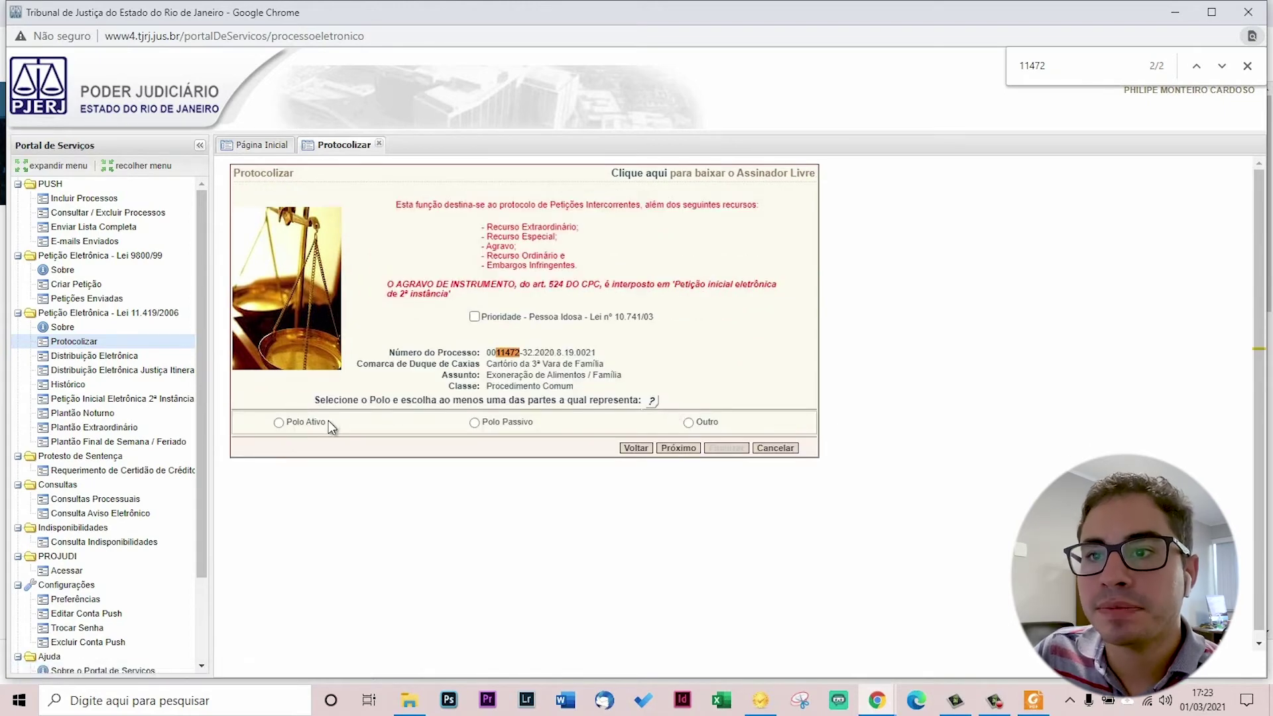
click(317, 427)
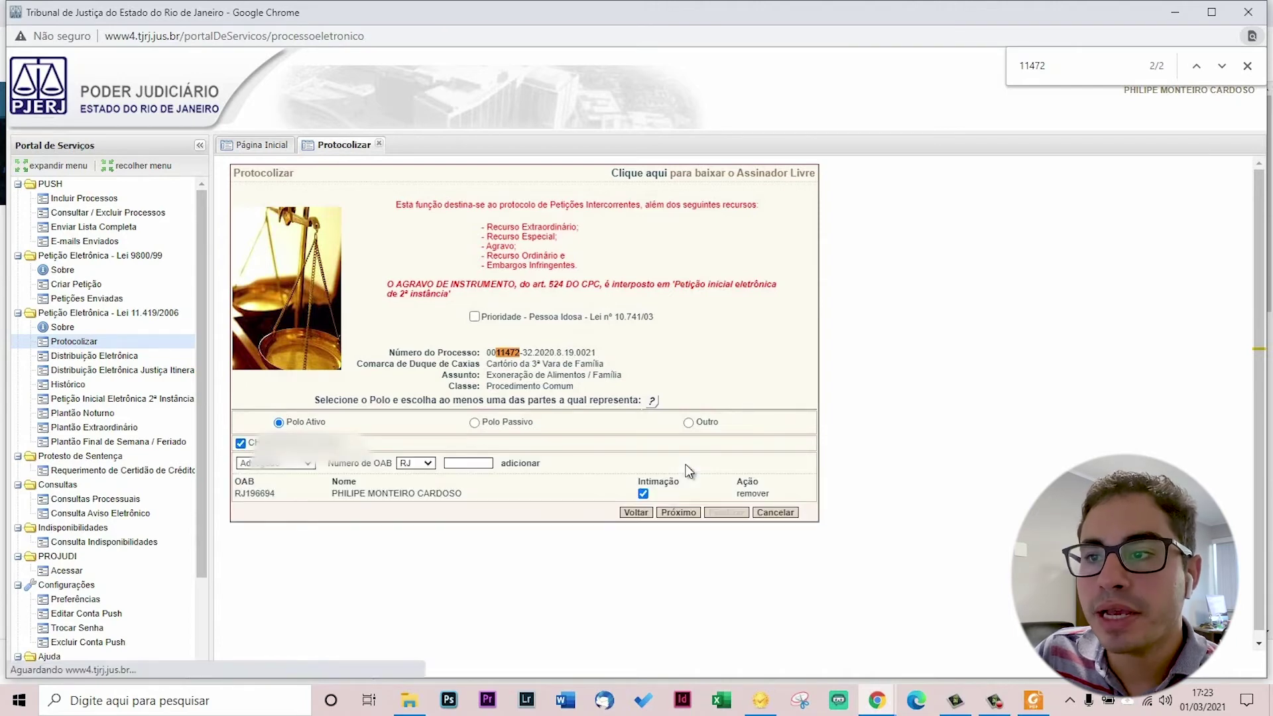
click(679, 512)
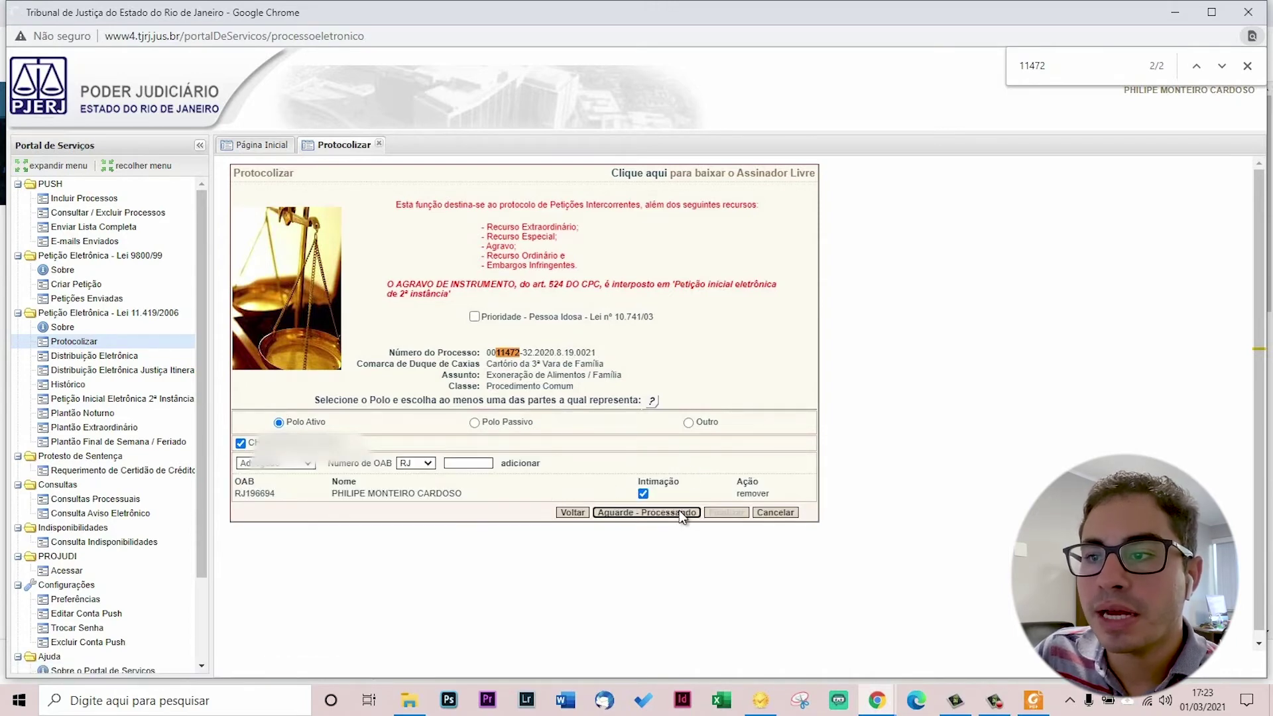
Step: Look through the available petition types and set the Tipo da Petição to Petição
click(502, 221)
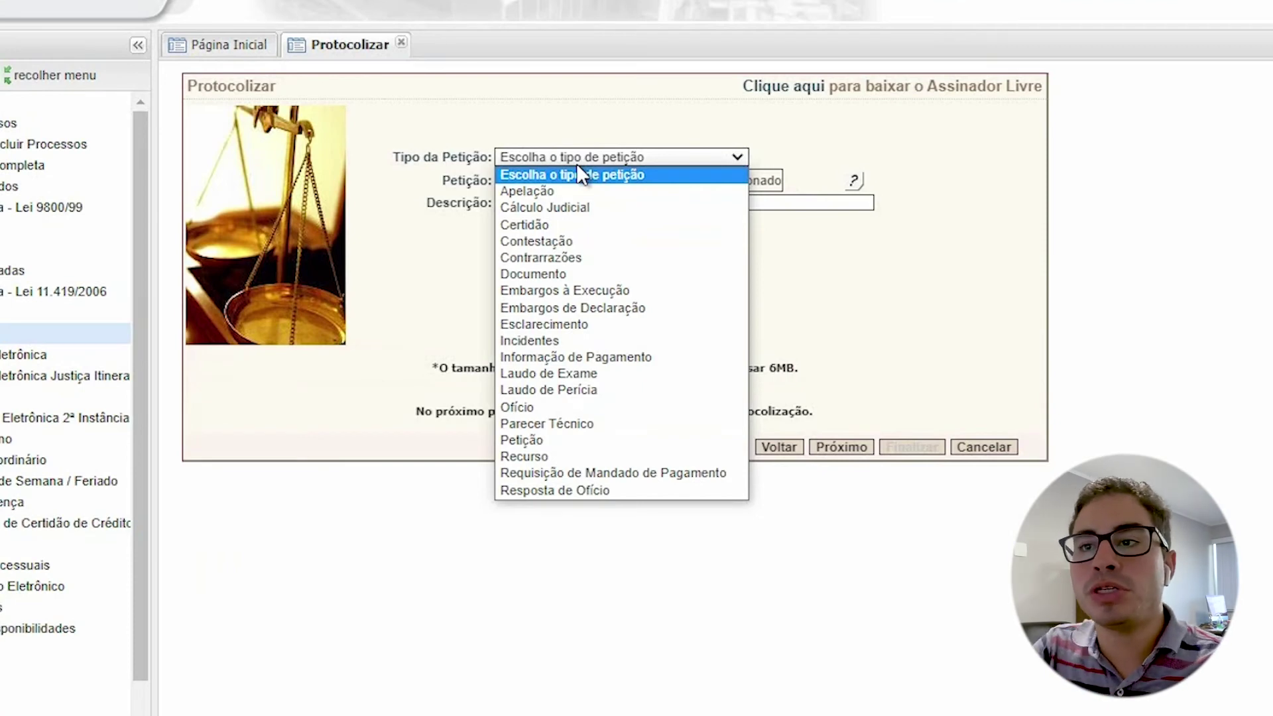
key(r)
key(Up)
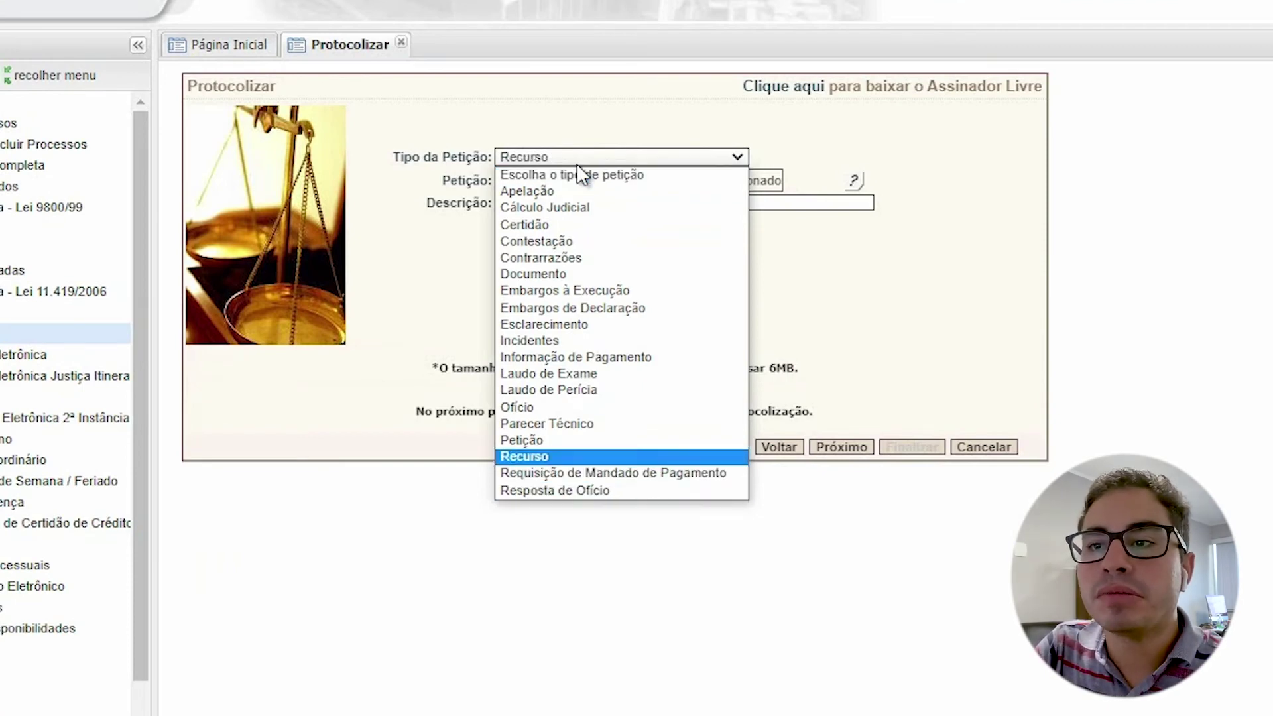
key(Down)
key(Down)
key(Up)
key(Up)
key(Down)
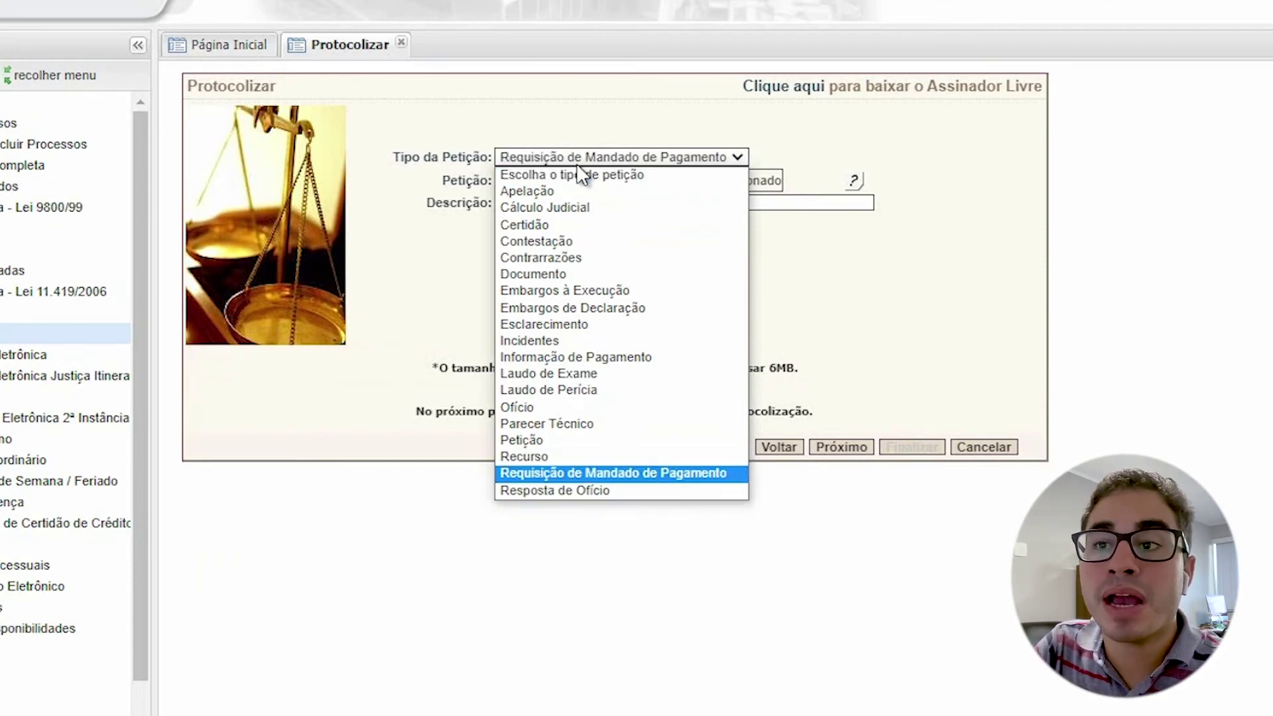
key(Up)
key(Down)
key(Down)
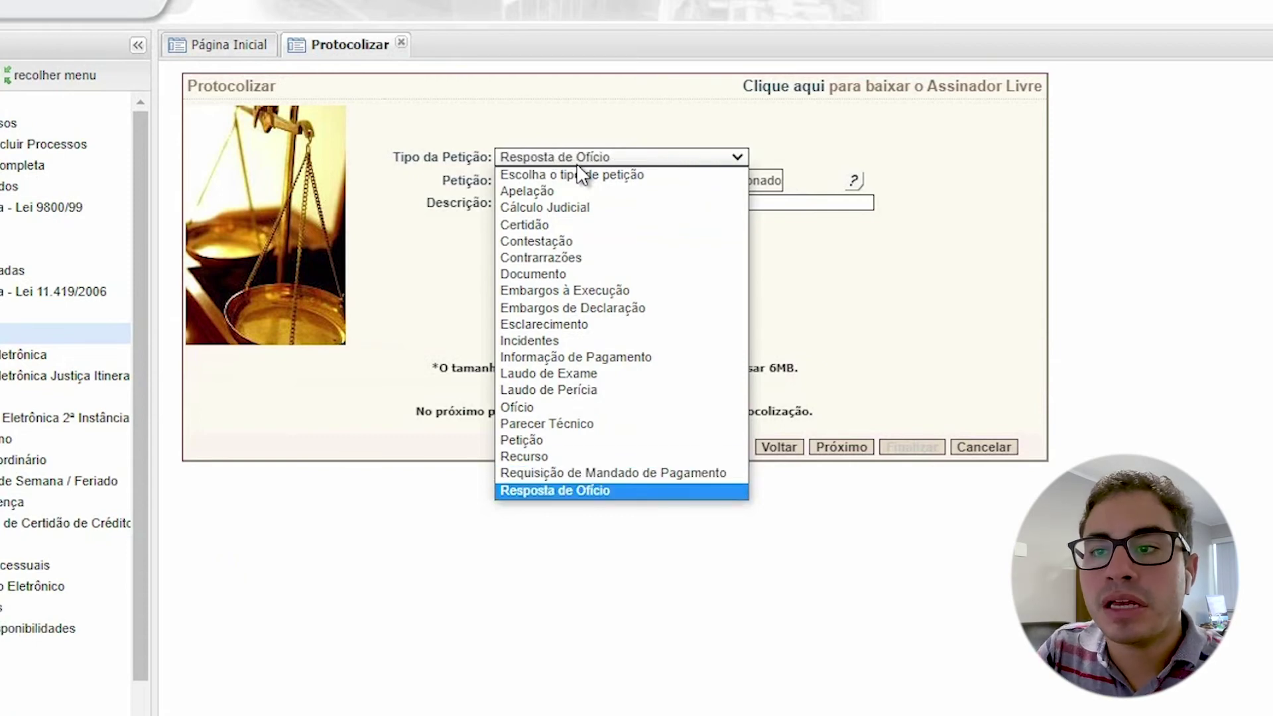
key(Up)
key(Up)
key(Up)
key(Up)
key(Up)
key(Up)
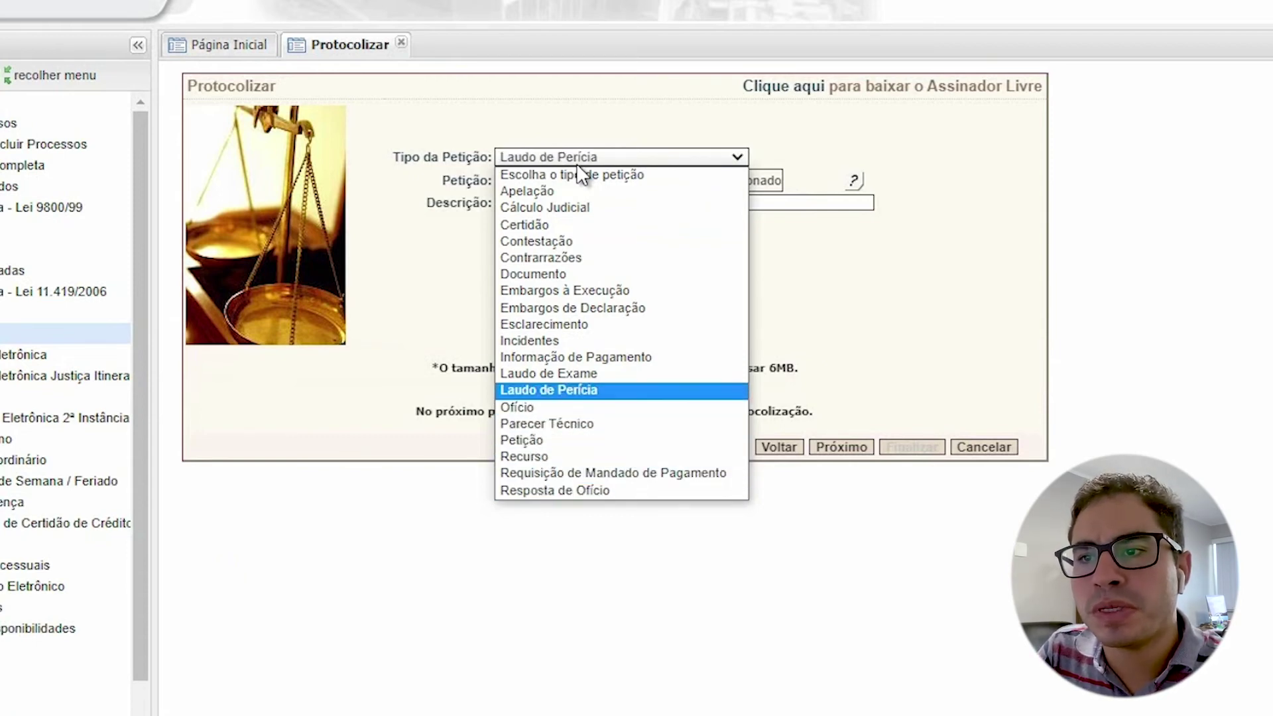
key(Up)
key(Up)
key(Up)
key(Up)
key(Up)
key(Up)
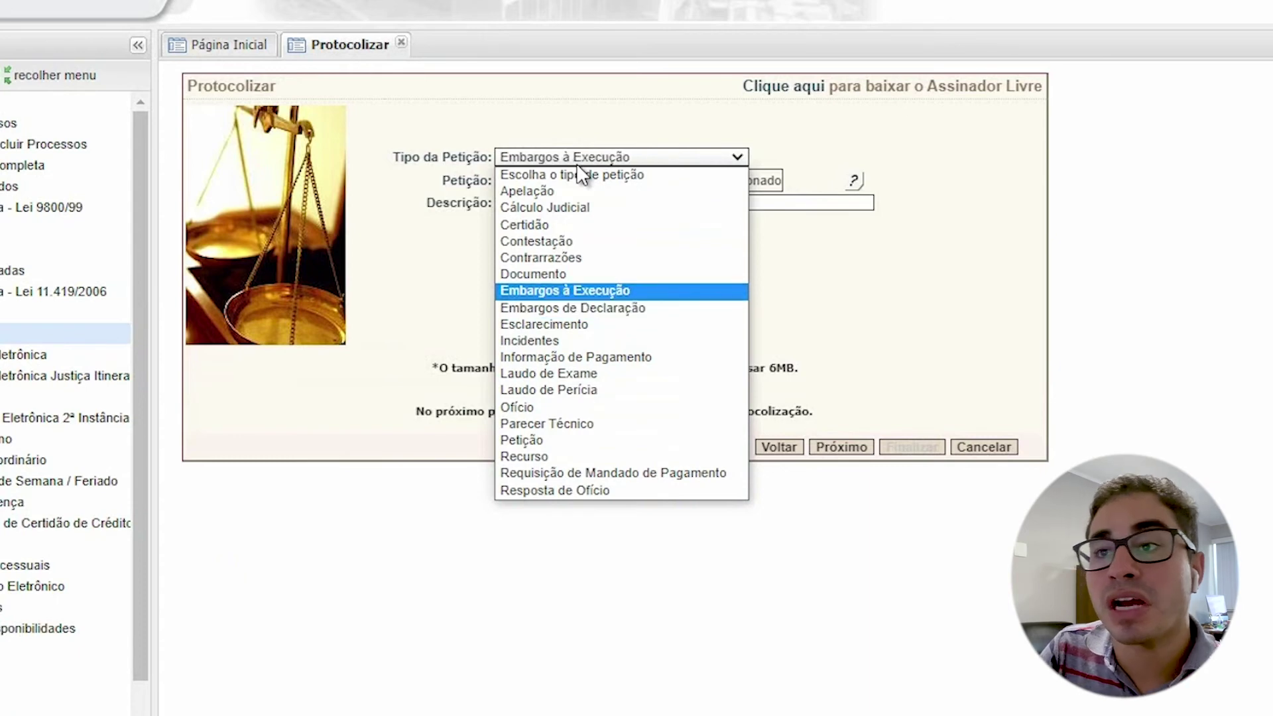
key(Up)
key(Up)
key(Up)
key(Up)
key(Up)
key(Up)
key(Down)
key(Down)
key(Down)
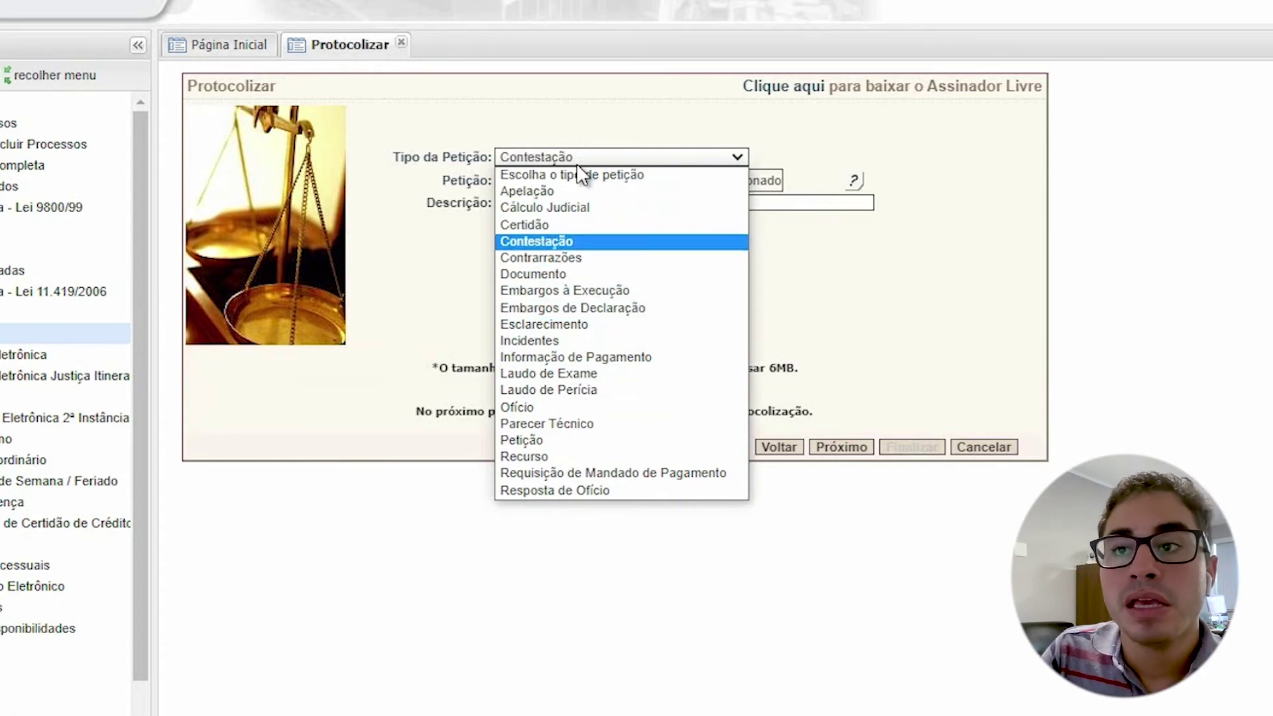
key(Down)
key(Down)
key(Down)
key(Down)
key(Down)
key(Down)
key(Down)
key(Down)
key(Down)
key(Down)
key(Down)
key(Down)
key(Down)
key(Down)
key(Up)
key(Up)
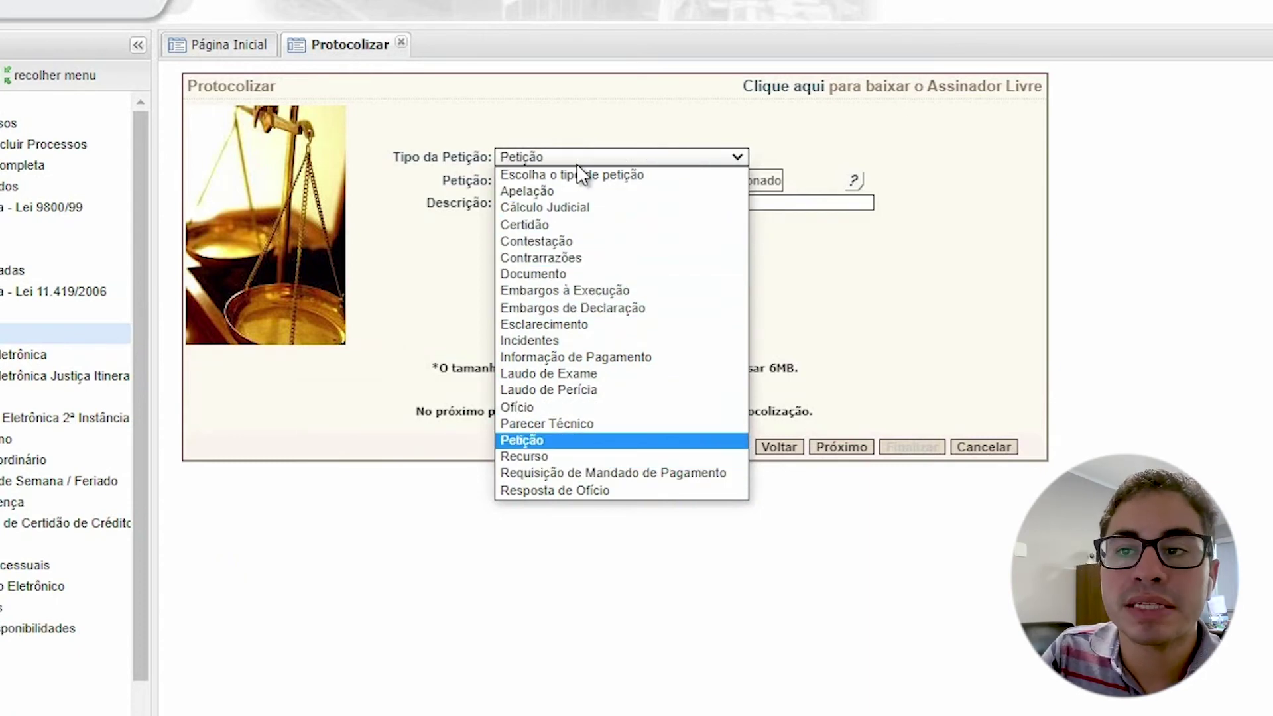
key(Up)
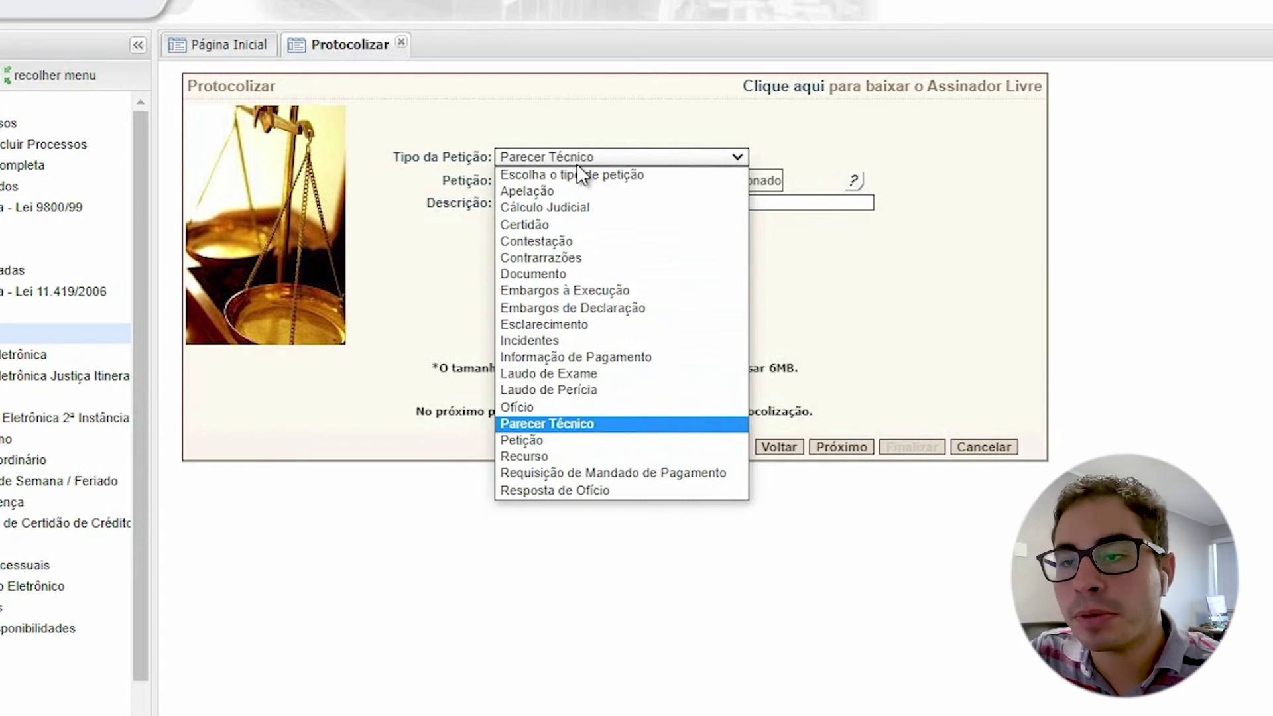
key(Down)
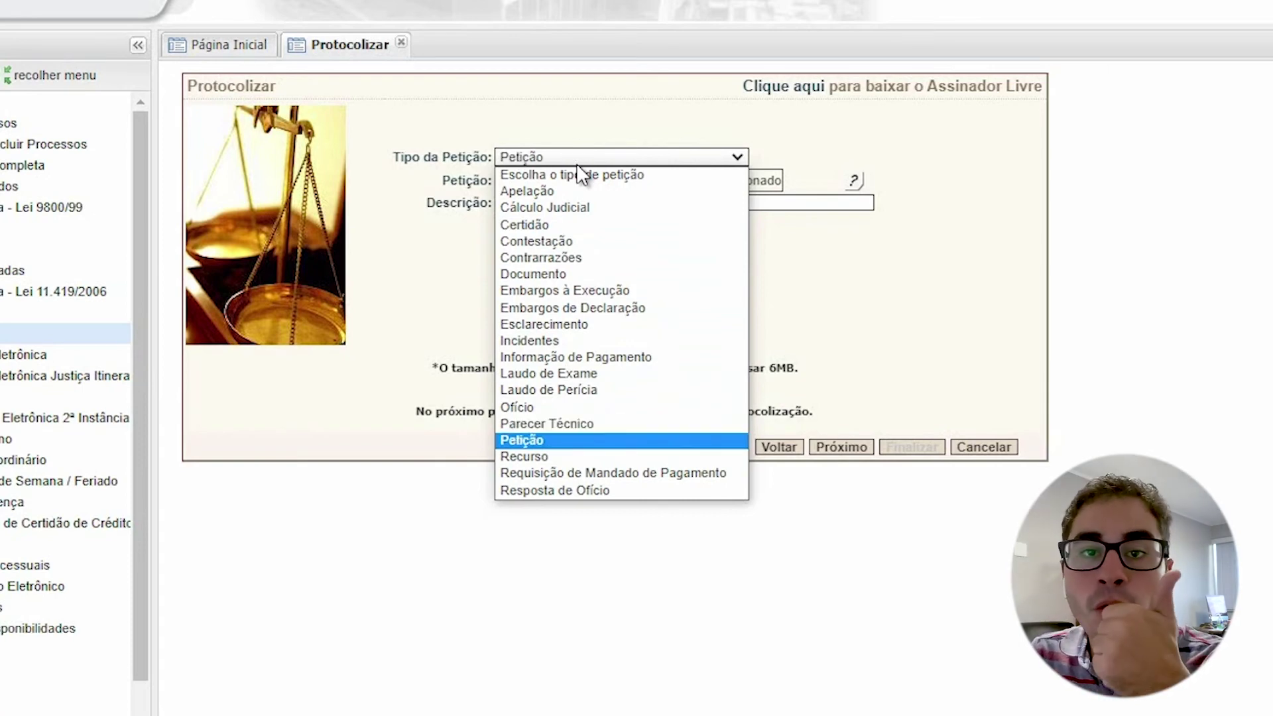
key(Return)
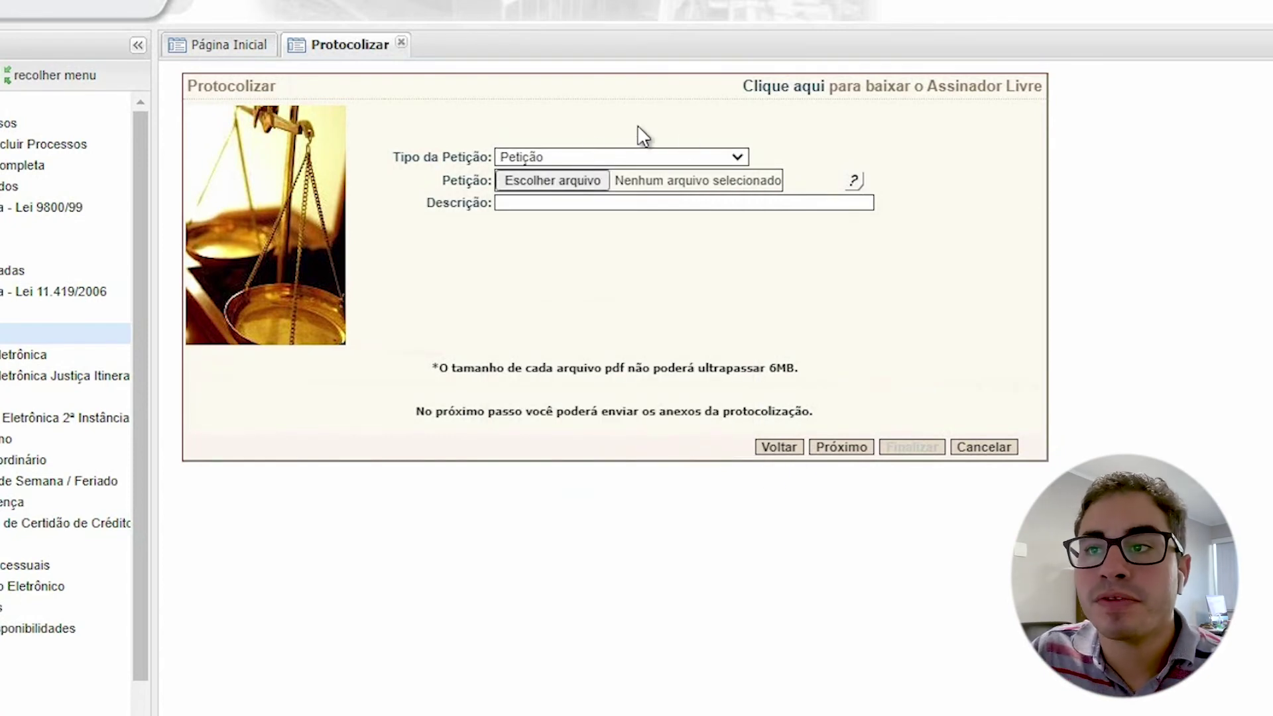
Step: Attach the signed PDF "CADV Réplica a Contestaçãoof_compressed (1) - Assinado" from Downloads as the petition file
click(588, 182)
click(550, 180)
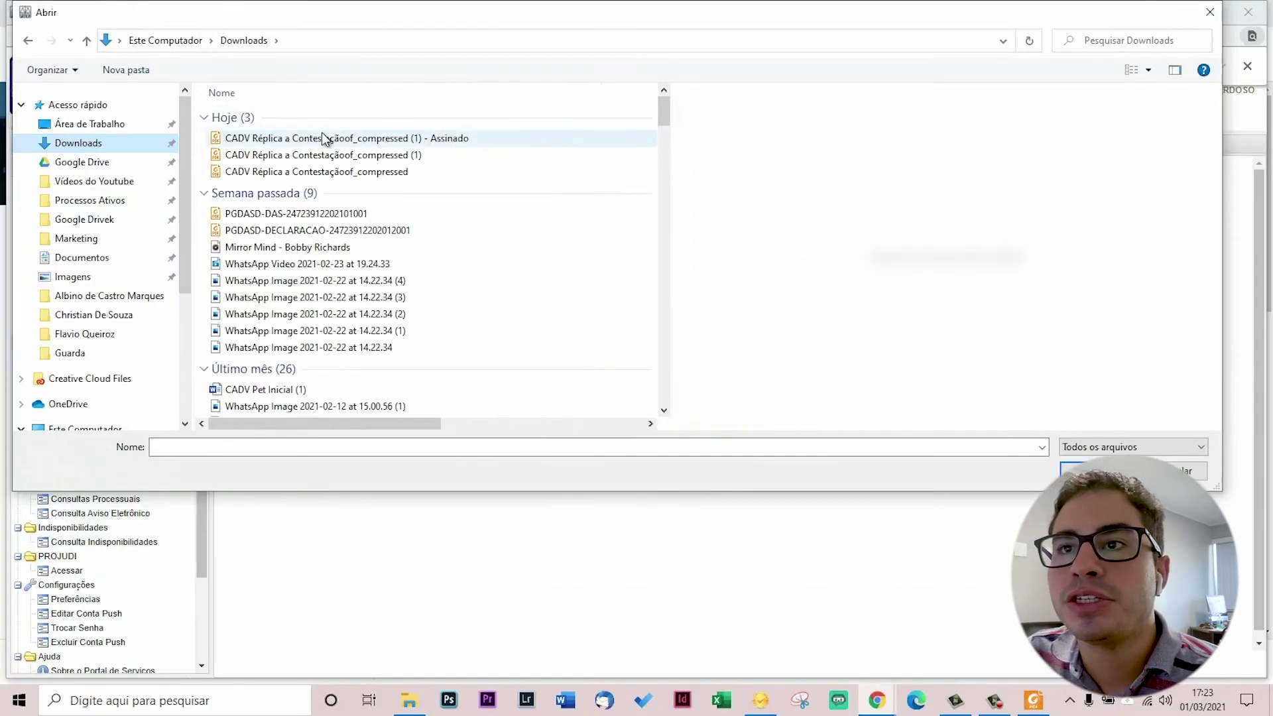
click(321, 136)
double_click(485, 141)
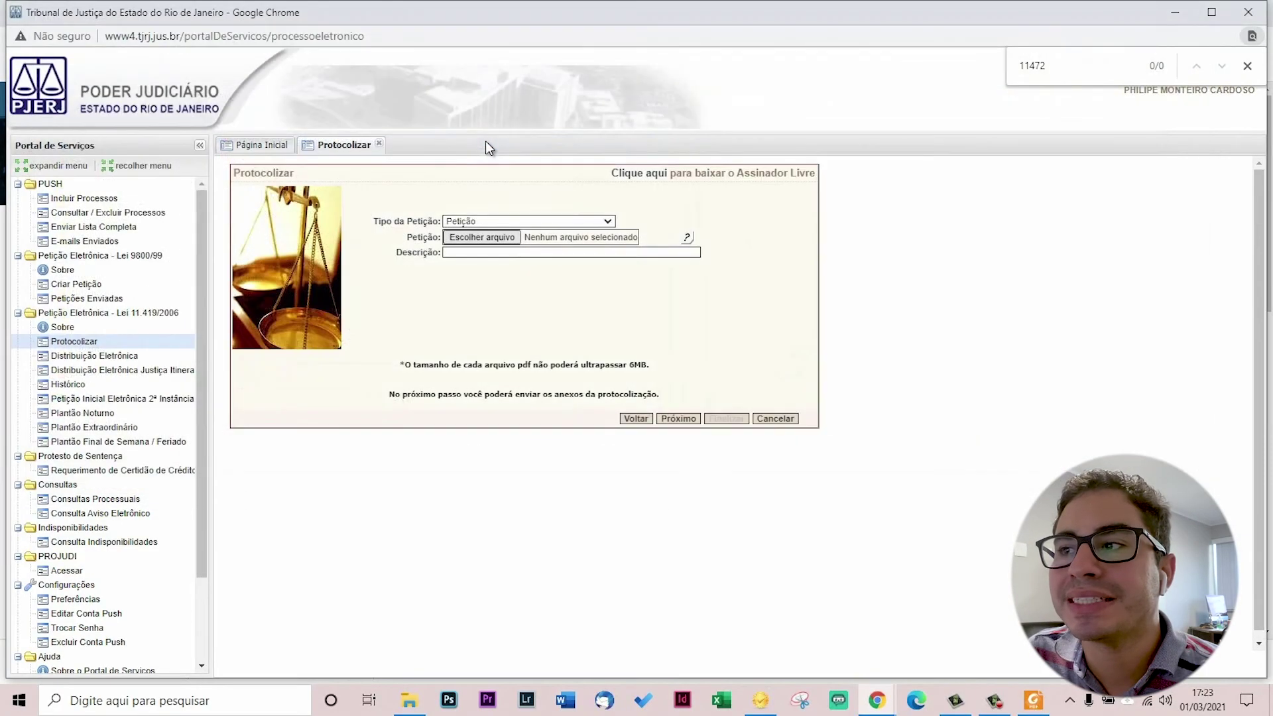
Step: Describe the petition as "Réplica a contestação" and proceed to the attachments stage
click(517, 252)
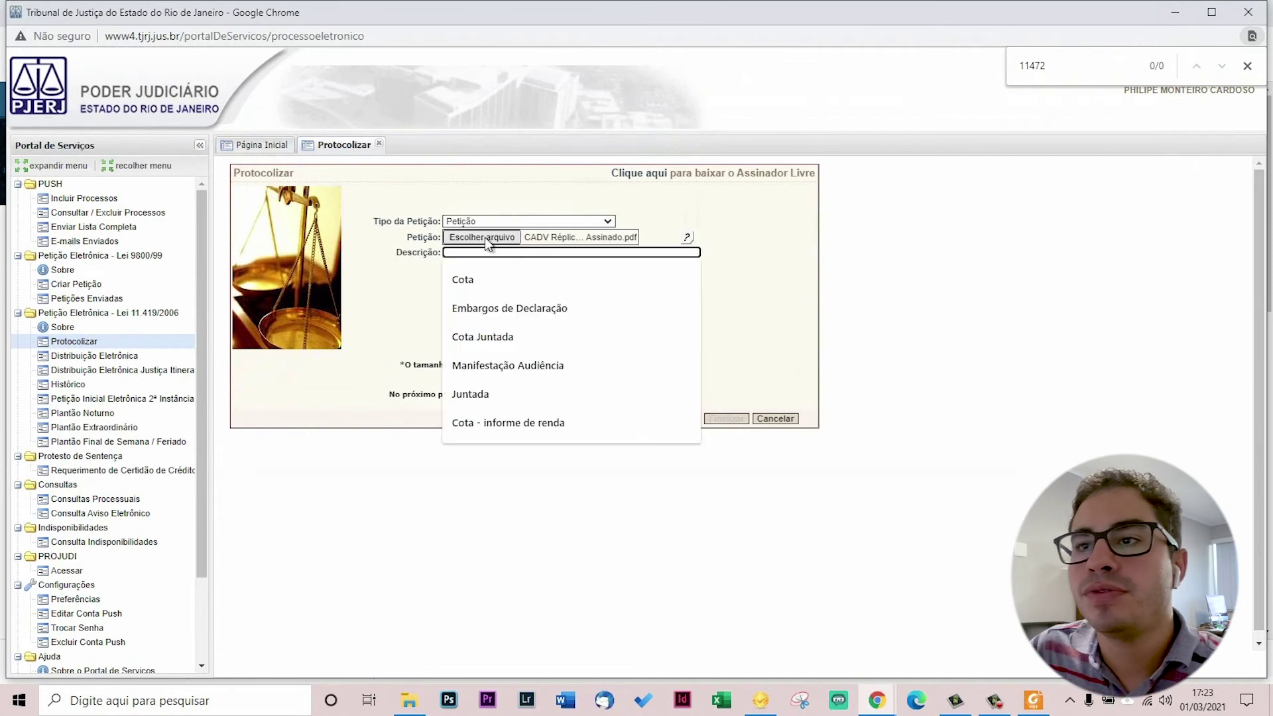
text(Réplica)
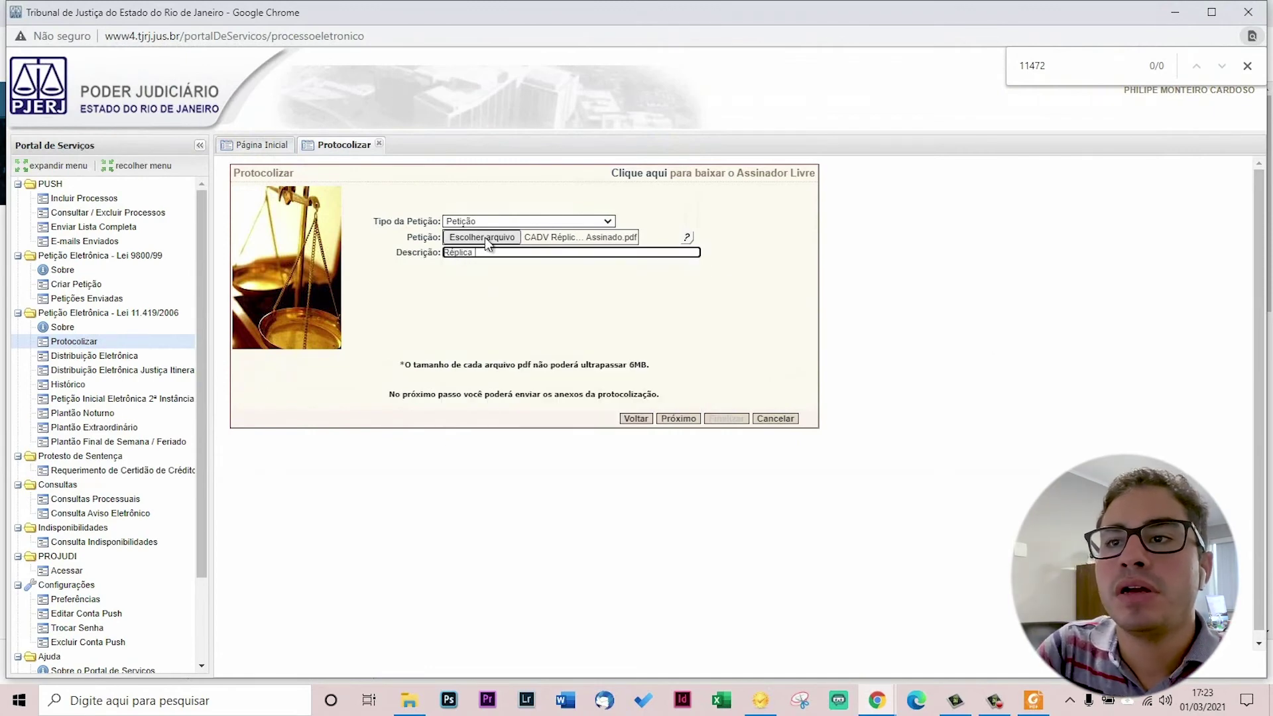
text( a contestação)
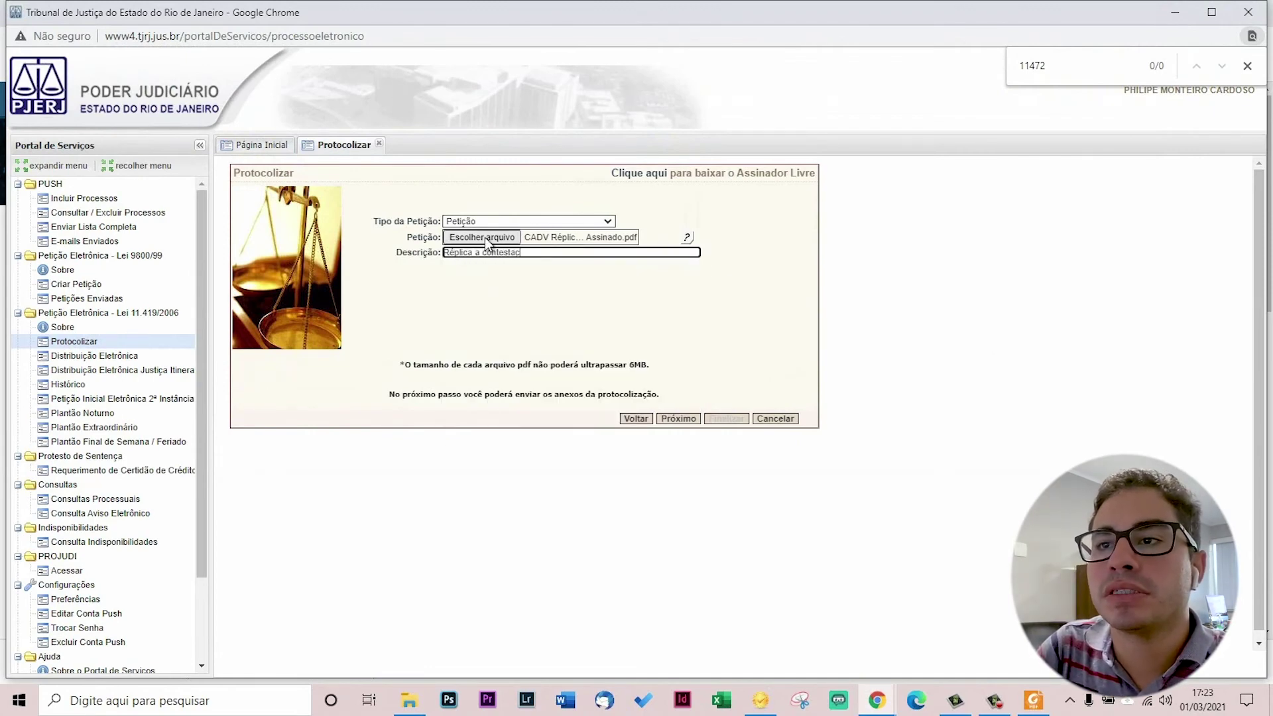
click(679, 417)
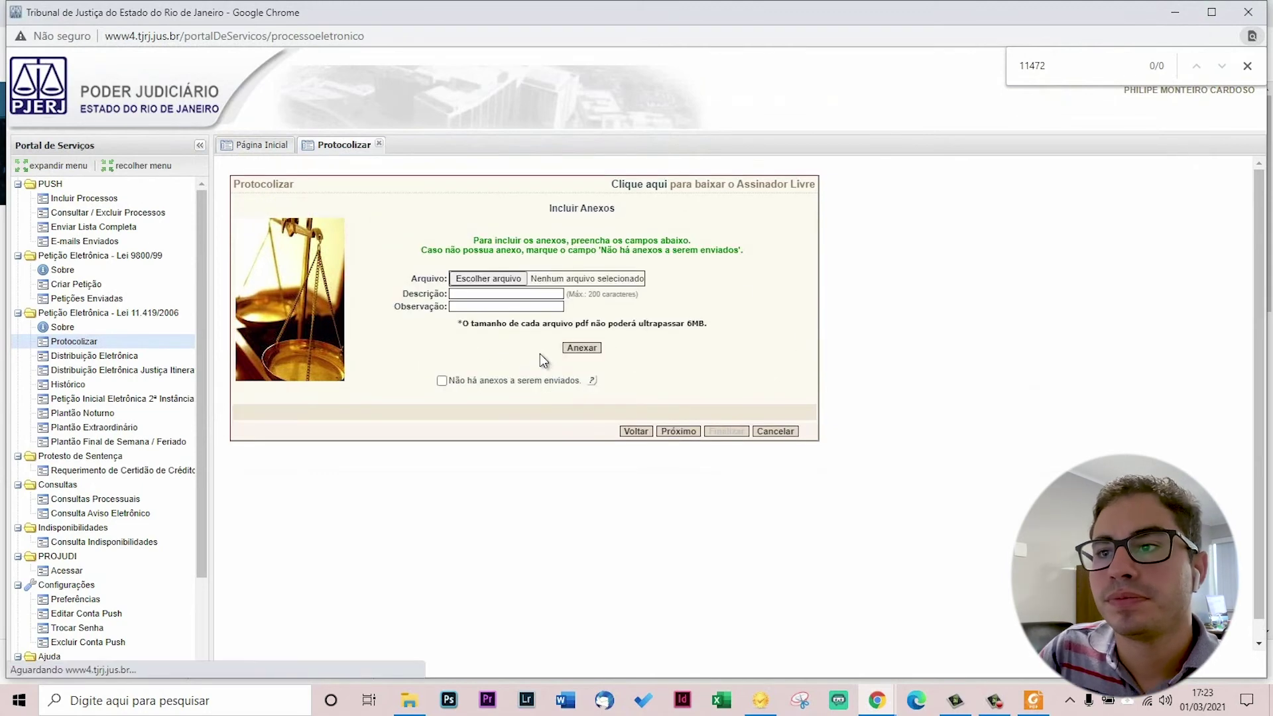
Step: Declare that there are no attachments to send and check the uploaded petition document from the filing summary
click(441, 380)
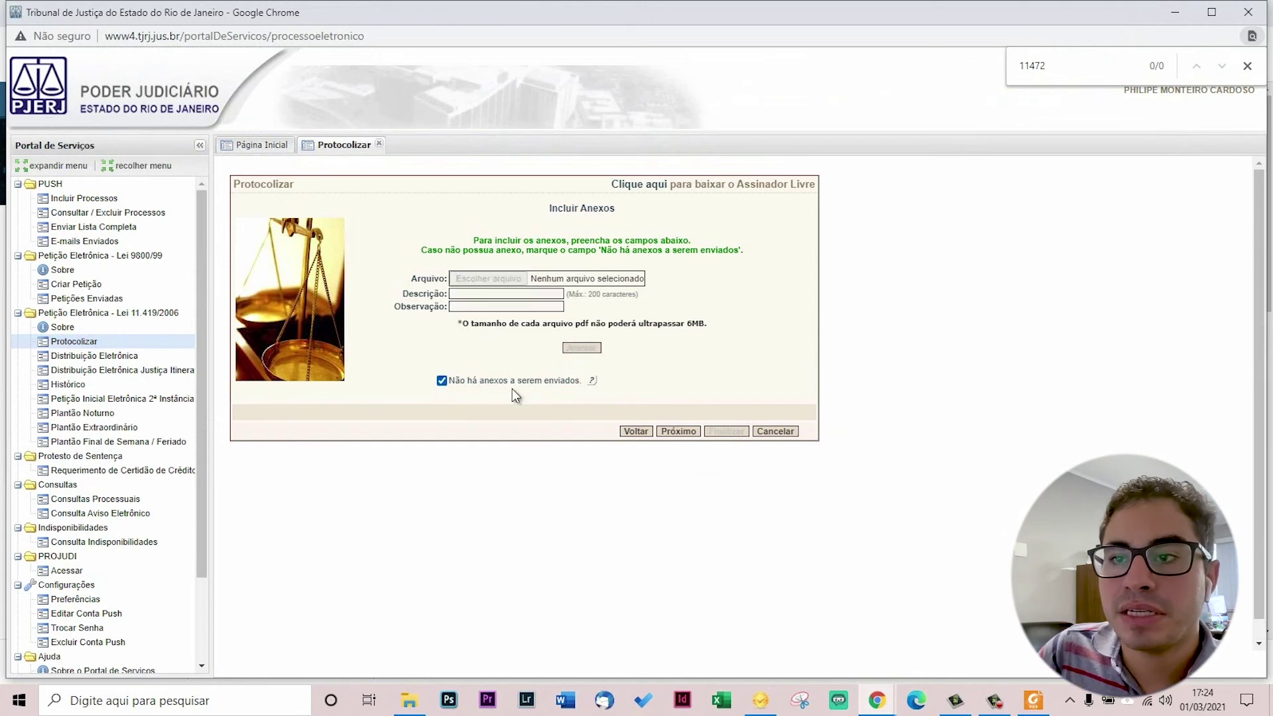
click(679, 431)
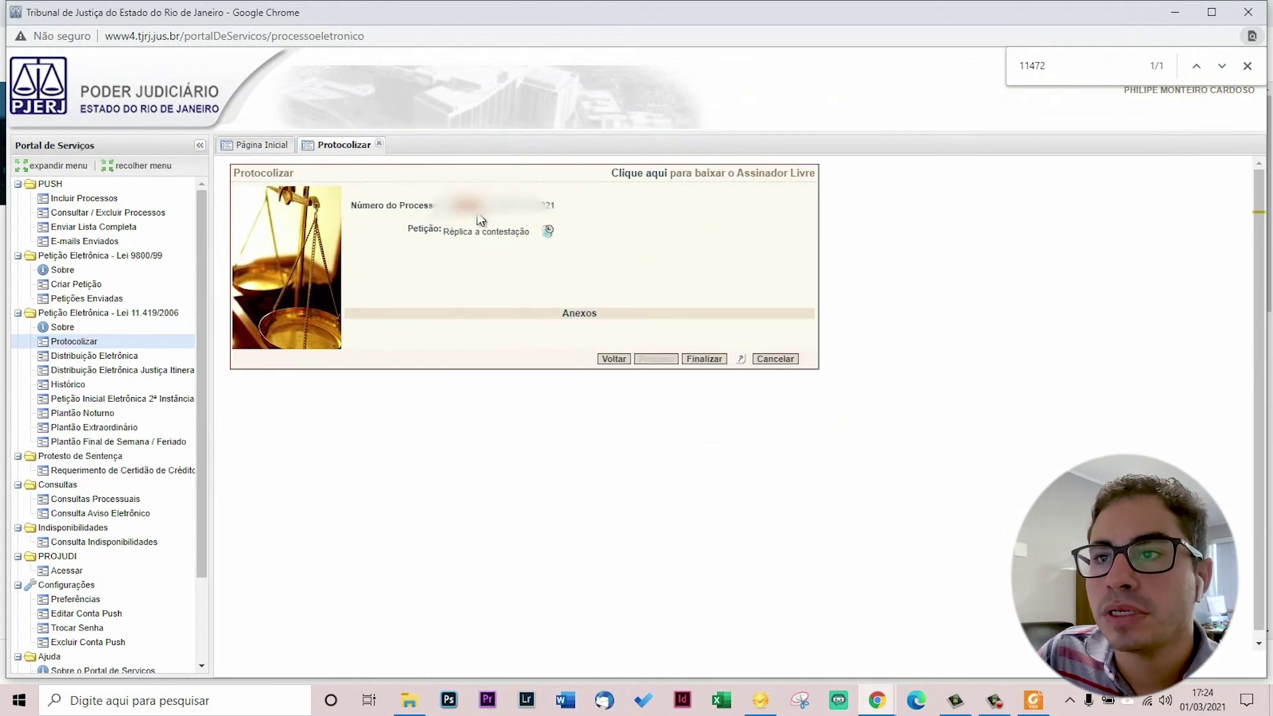
click(548, 232)
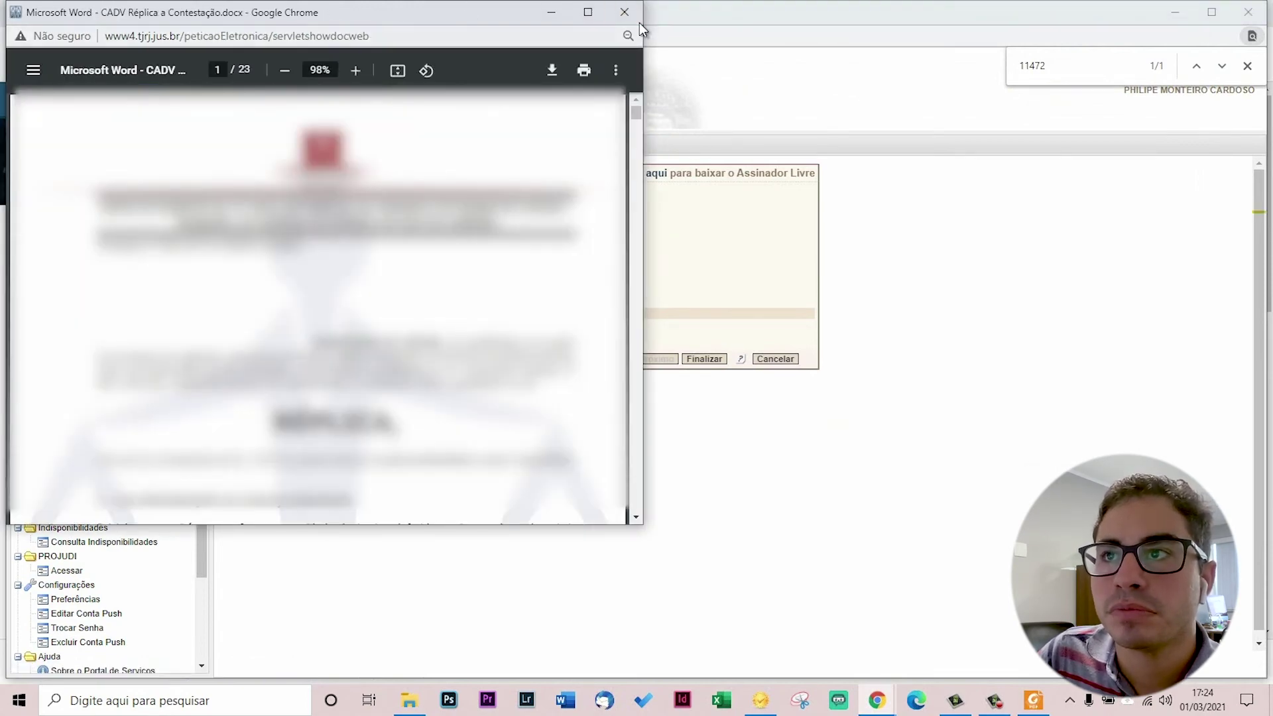
click(627, 12)
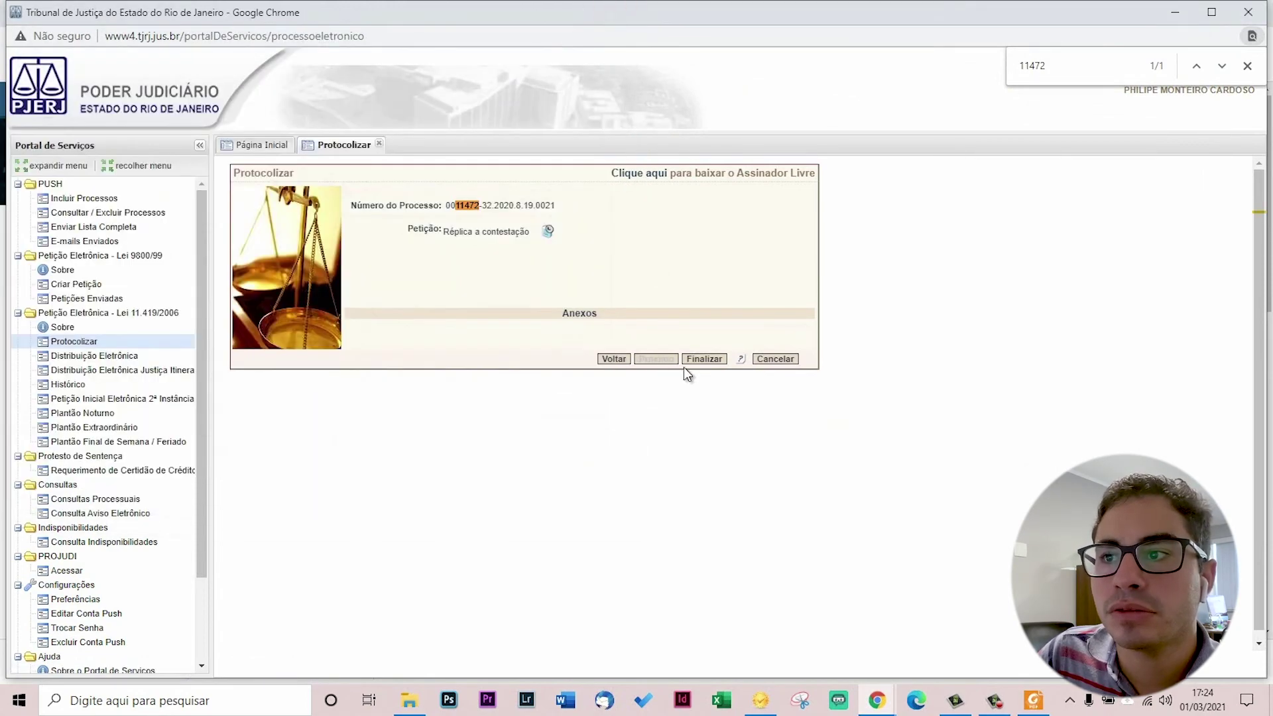
Step: Finalize the electronic filing, view the generated protocol receipt and close it
click(710, 360)
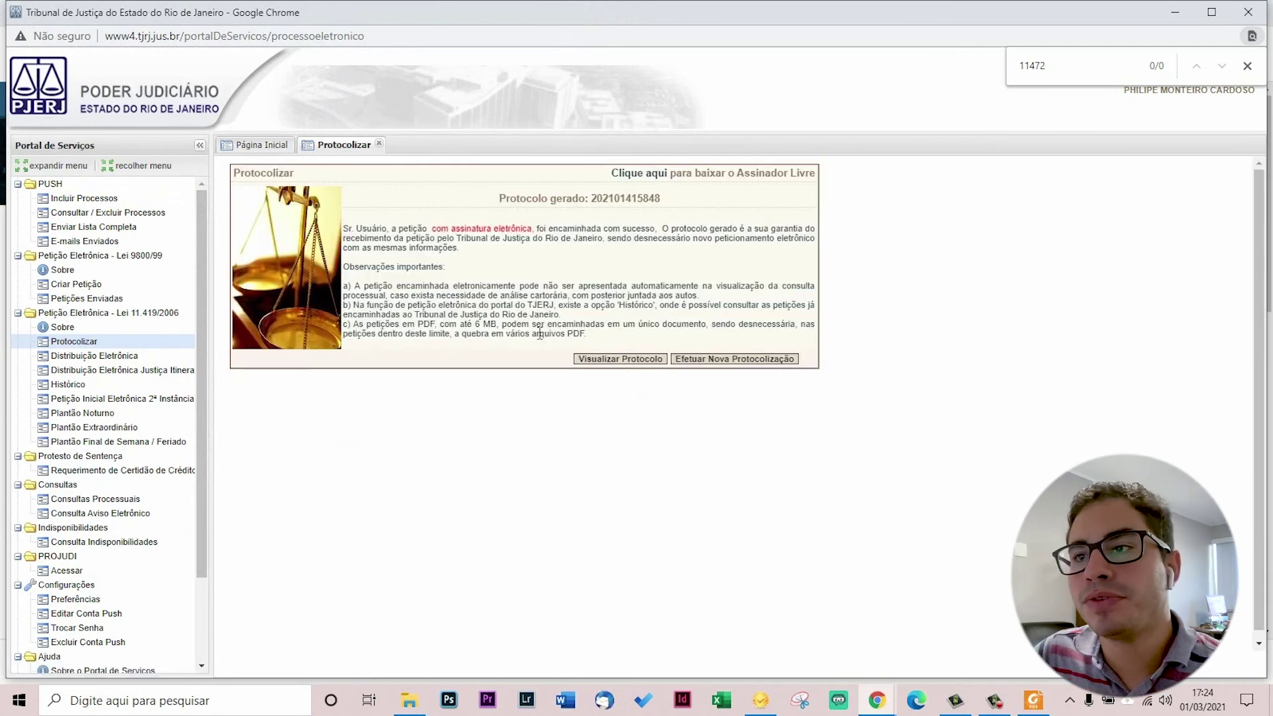
click(606, 357)
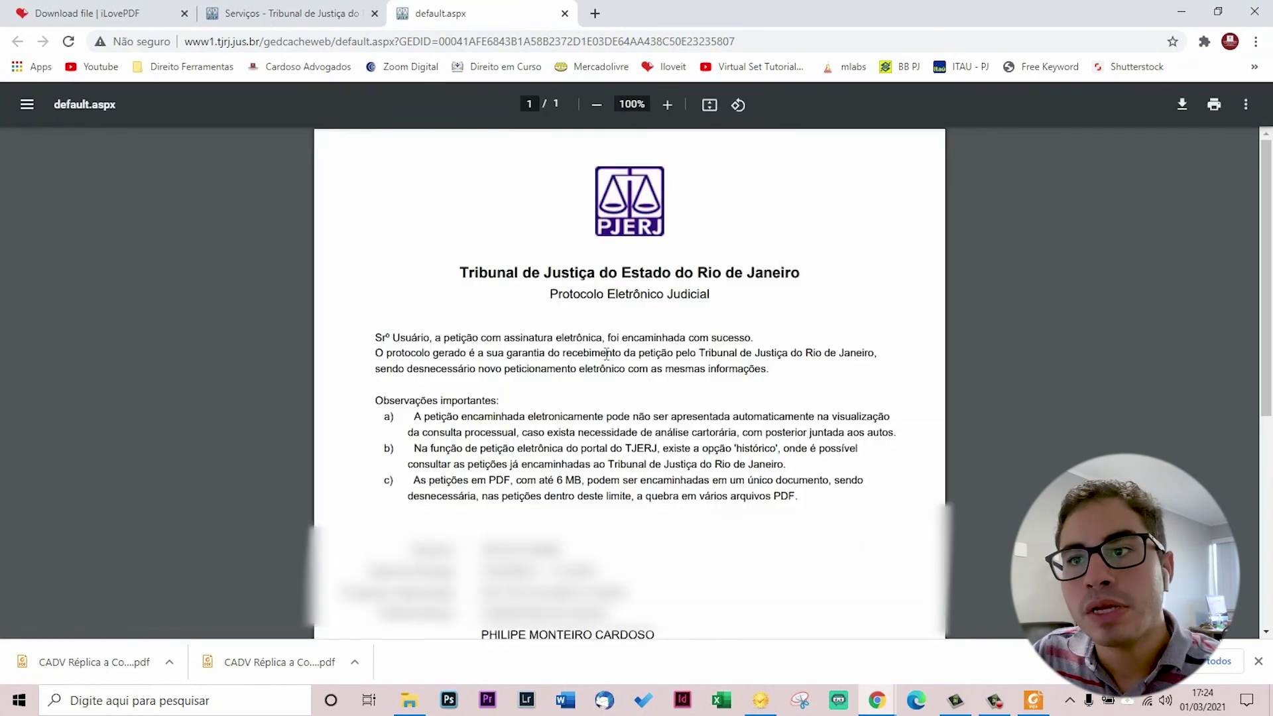
middle_click(432, 6)
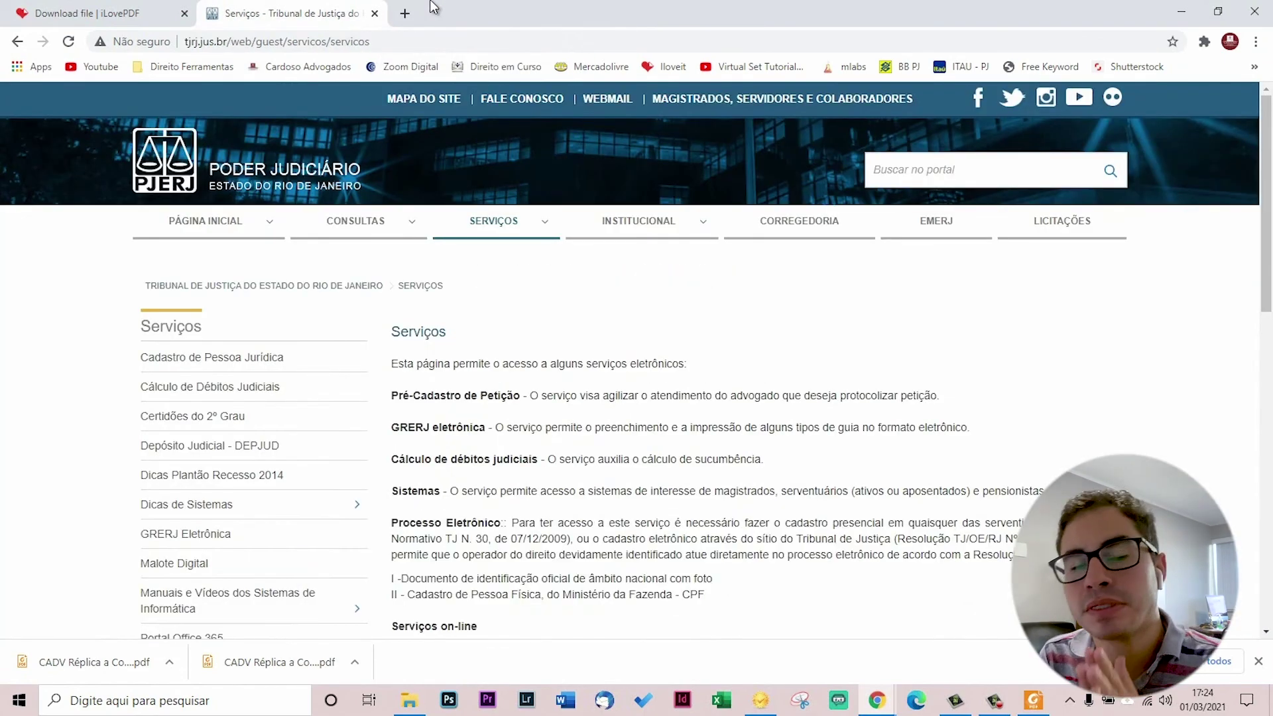